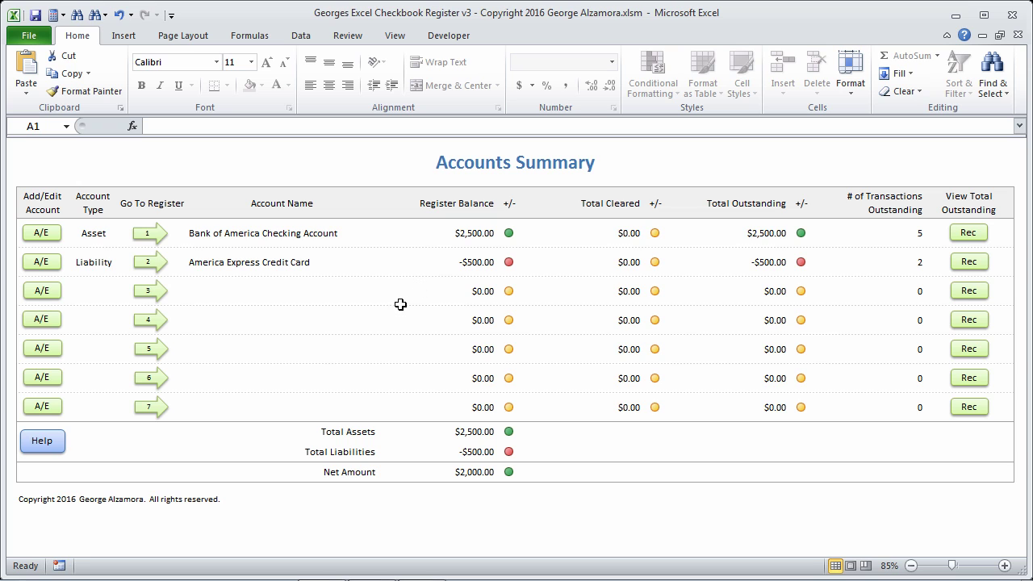
- View the Bank of America Checking Account register and return to the accounts summary
left_click(150, 233)
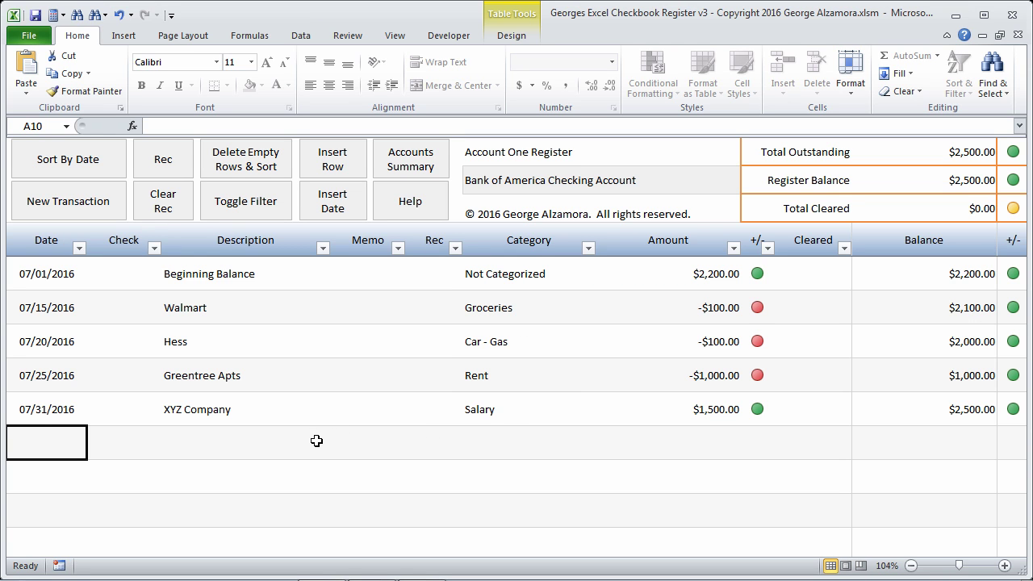
left_click(421, 168)
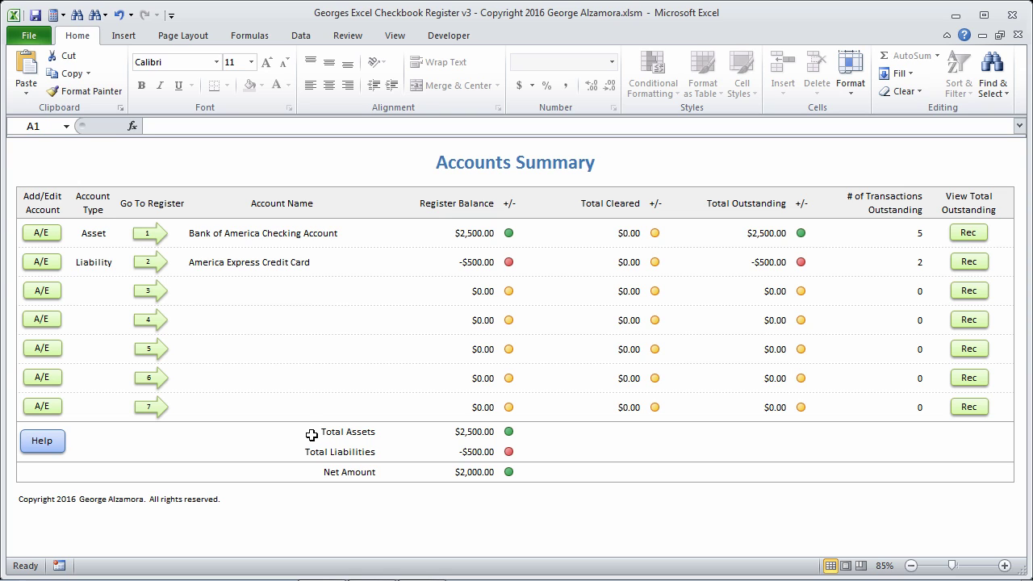
- Add an account in the third slot named Chase Checking Account with the account type Asset
left_click(37, 292)
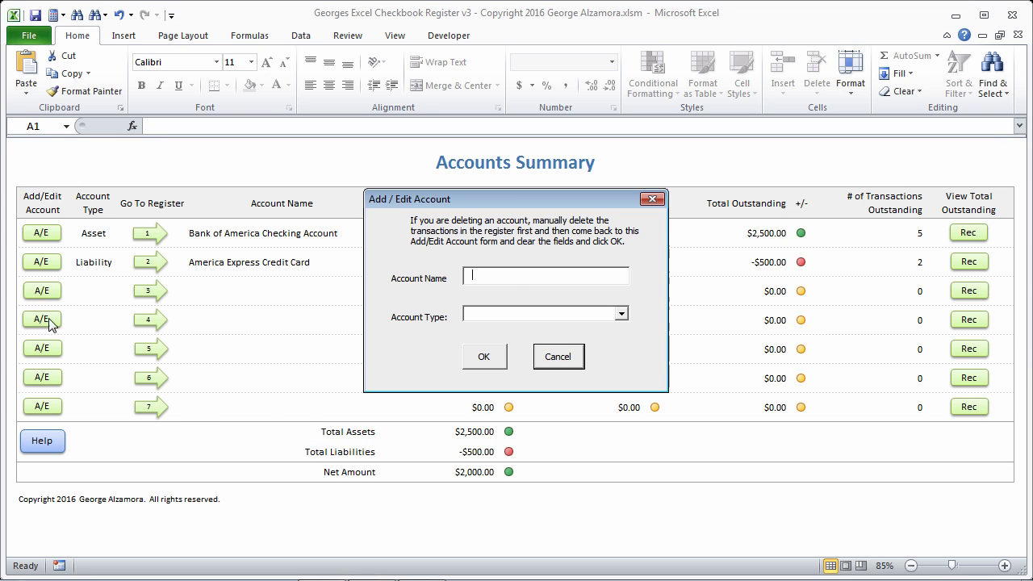
left_click_drag(488, 202, 501, 279)
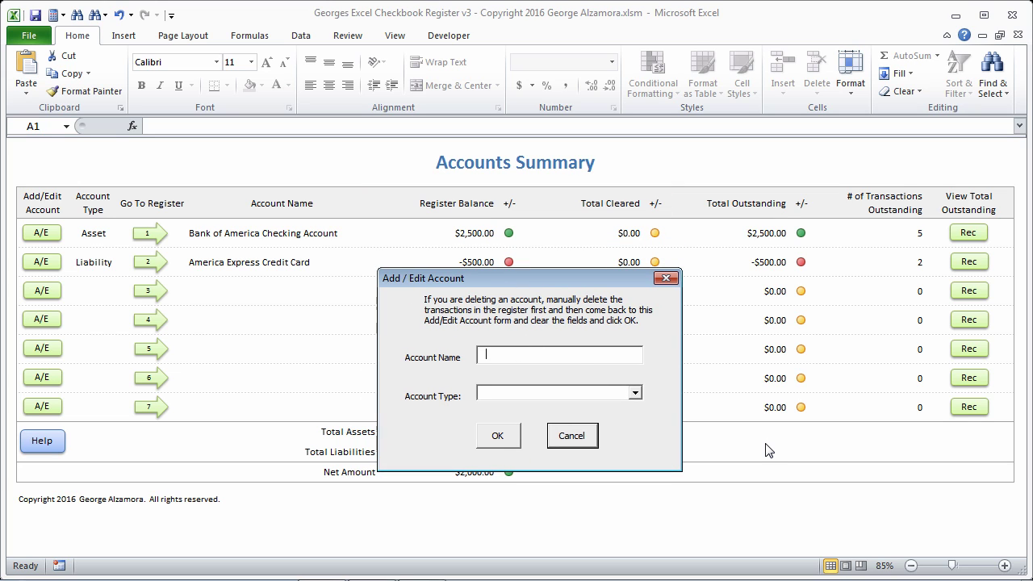
type("Chase Checking Account")
left_click(636, 399)
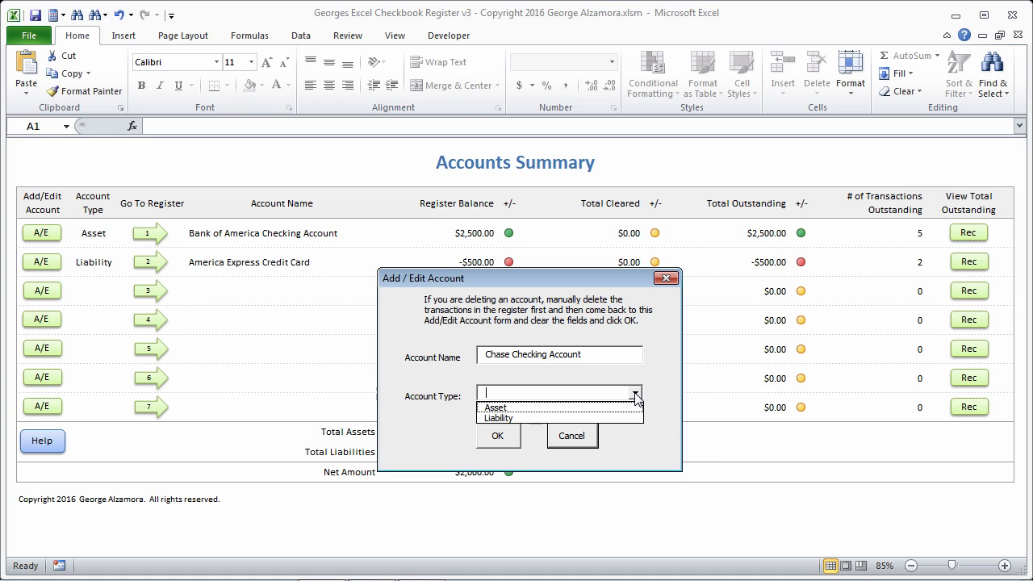
left_click(631, 405)
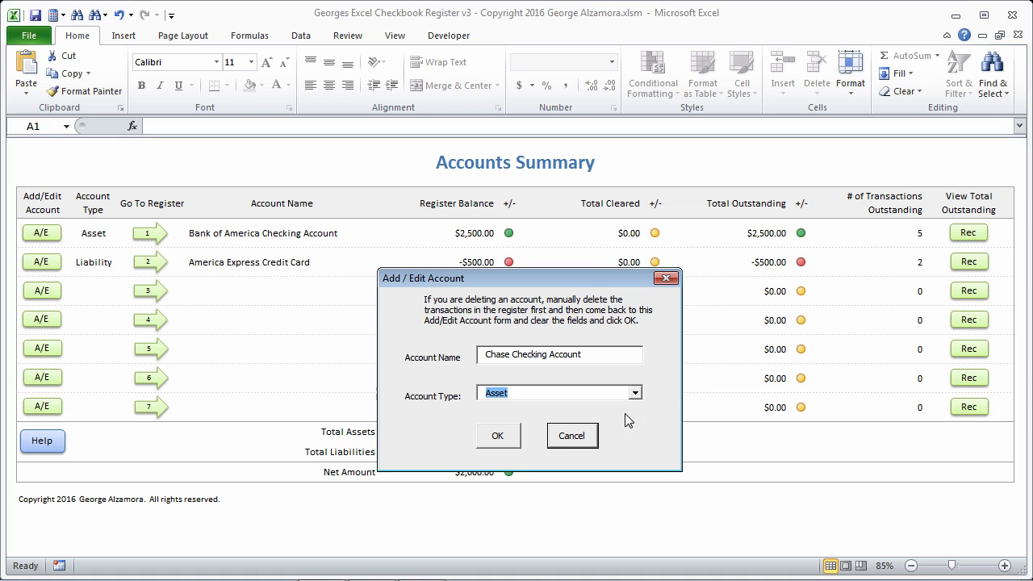
left_click(509, 442)
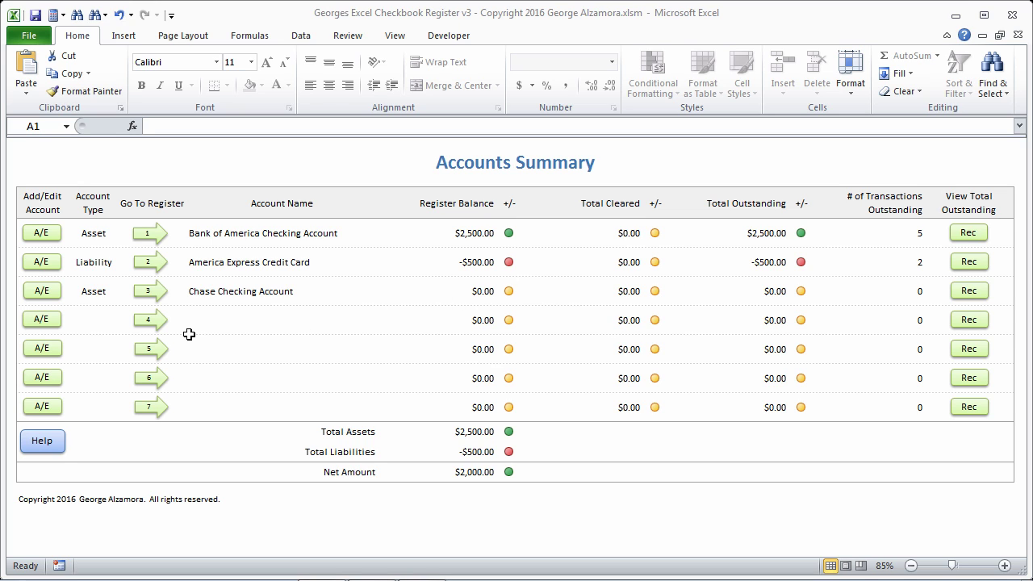
- Open the Chase Checking Account register and insert the date 7/30/2016 in its first row
left_click(144, 295)
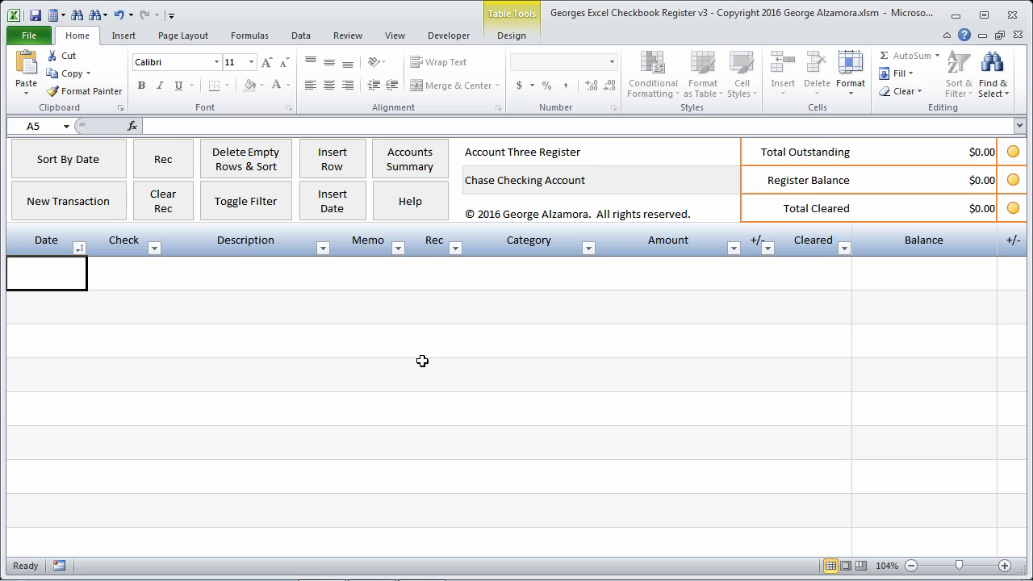
left_click(328, 214)
left_click(602, 272)
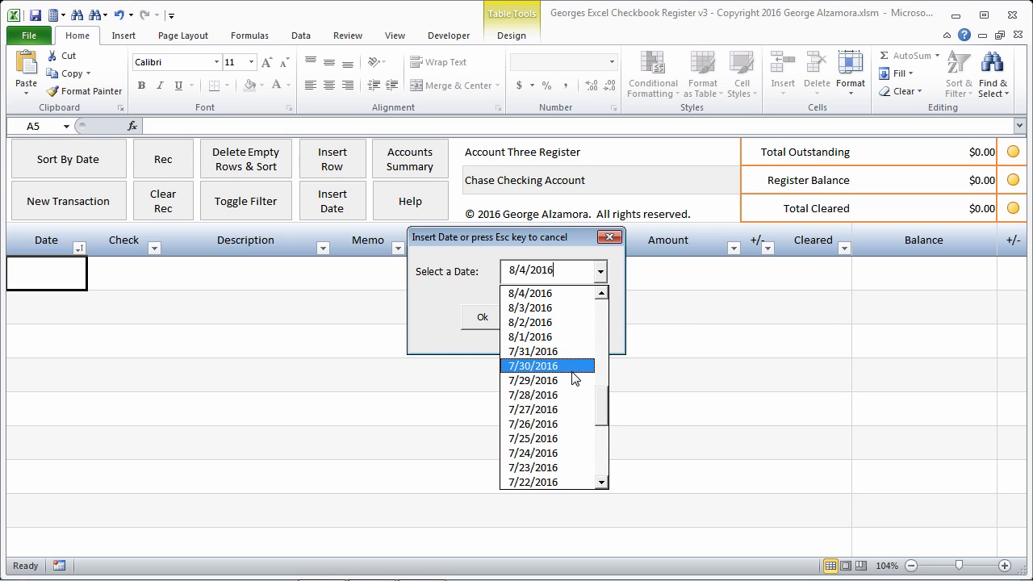
left_click(536, 369)
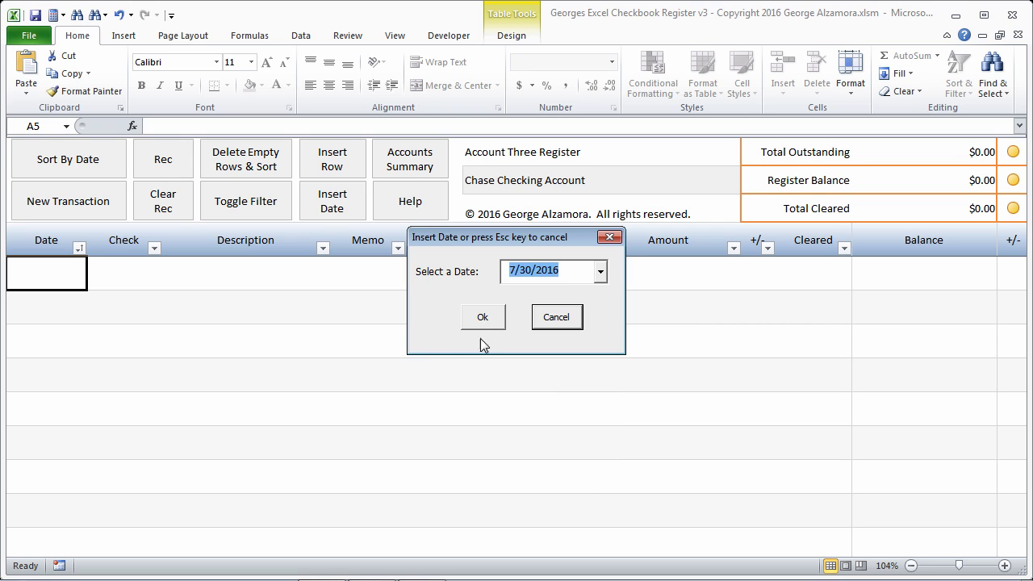
left_click(482, 319)
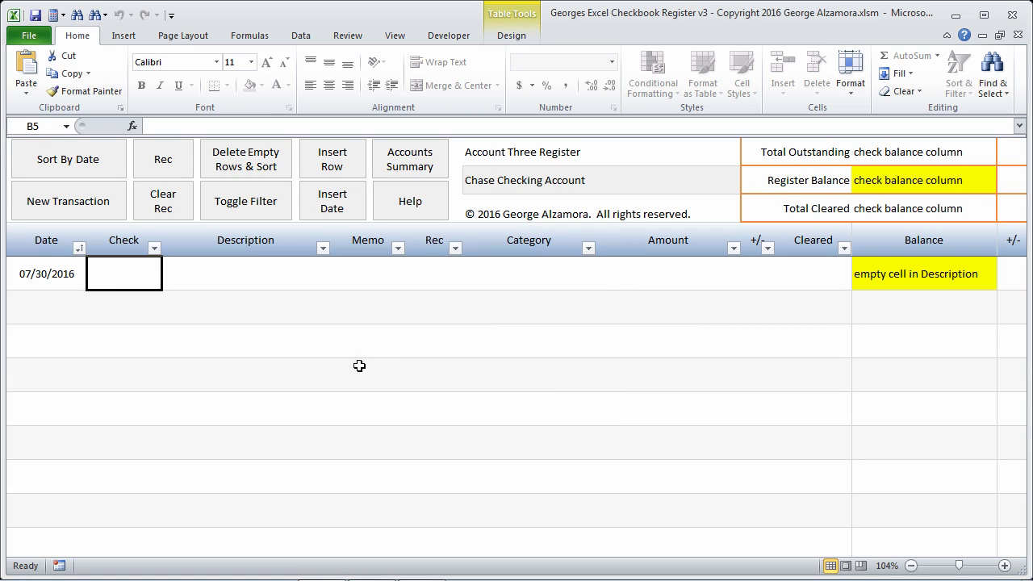
- Complete the first row with the description Beginning Balance and an amount of 3000
left_click(244, 268)
type("Be")
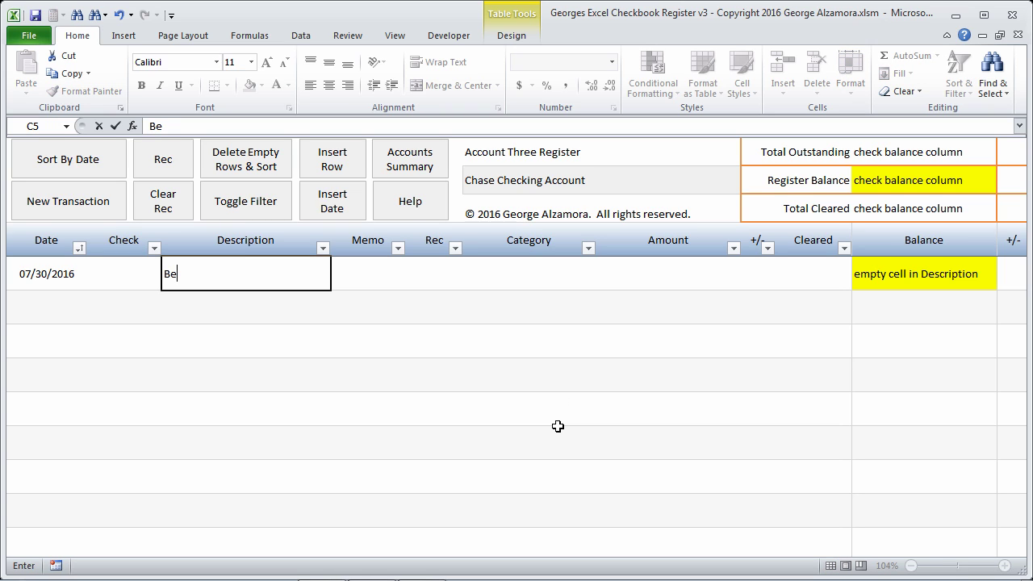
type("ginning Balance")
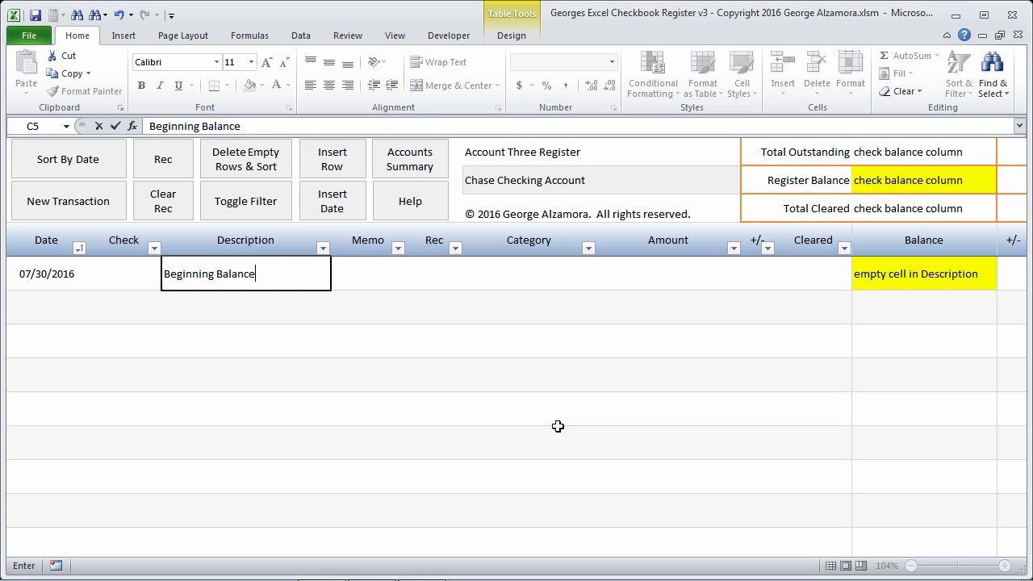
key("Tab")
key("Tab")
key("Tab")
key("Tab")
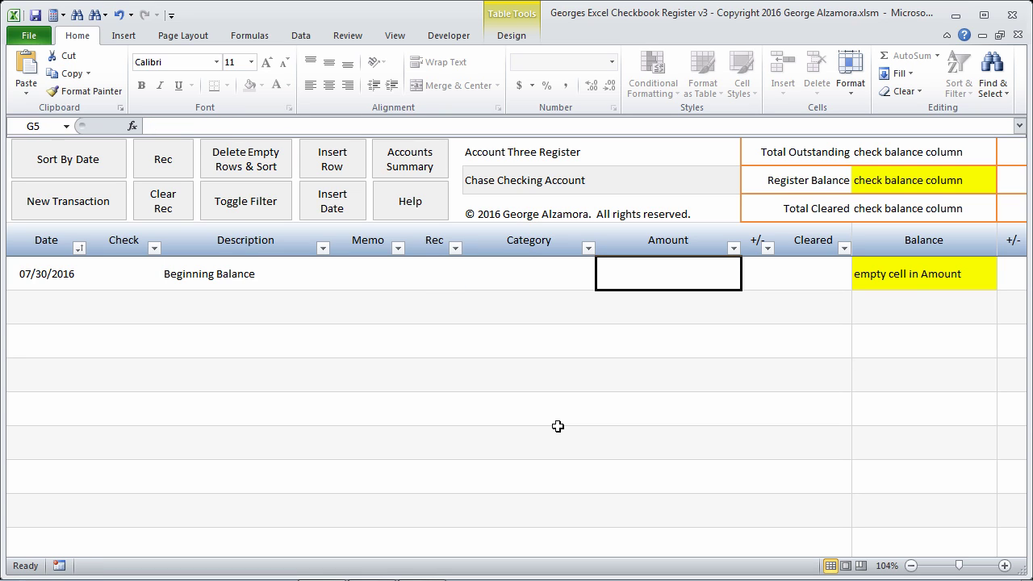
type("3000")
key("Return")
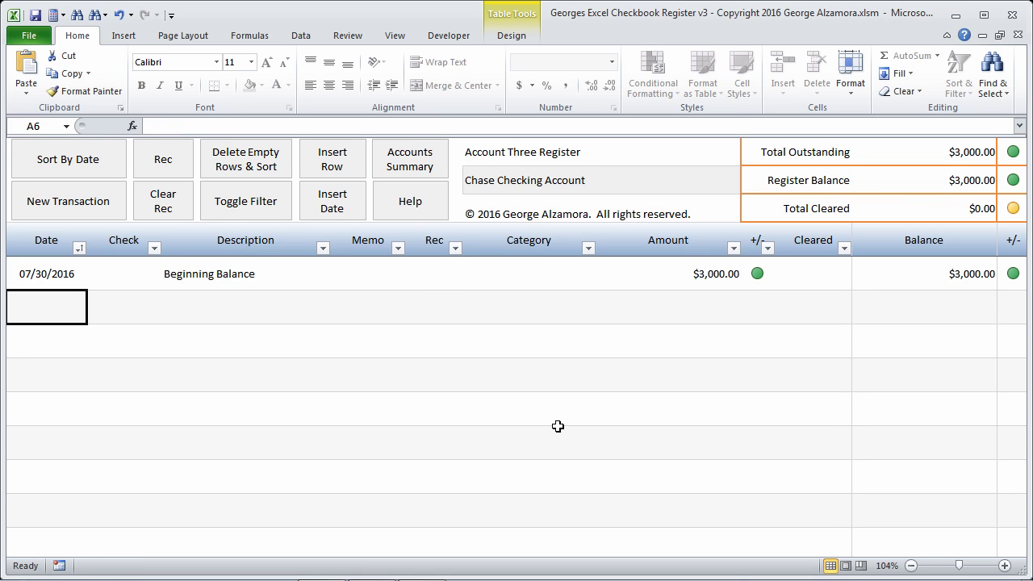
- Insert the date 7/31/2016 in the row below the beginning balance
left_click(321, 209)
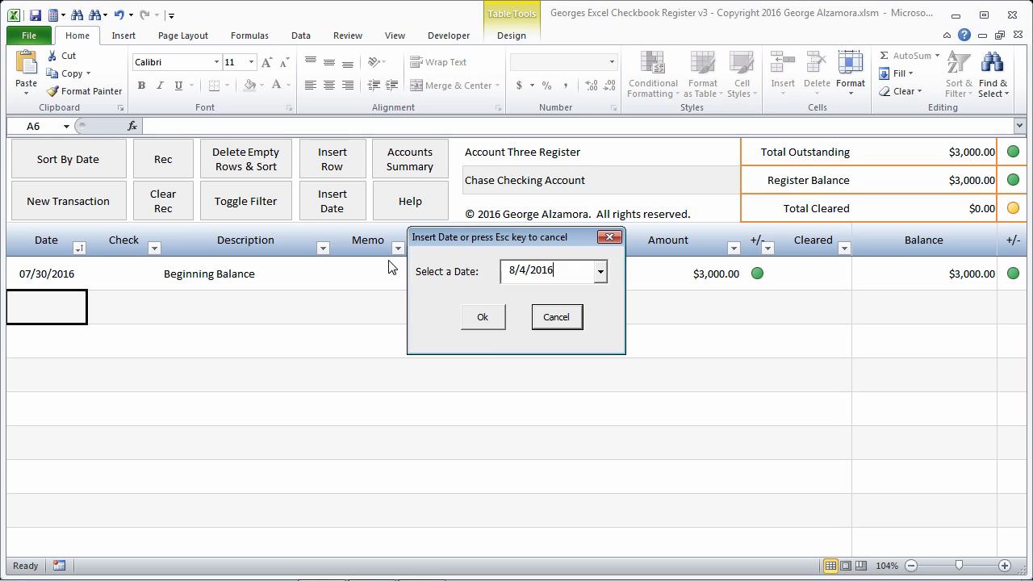
left_click(601, 273)
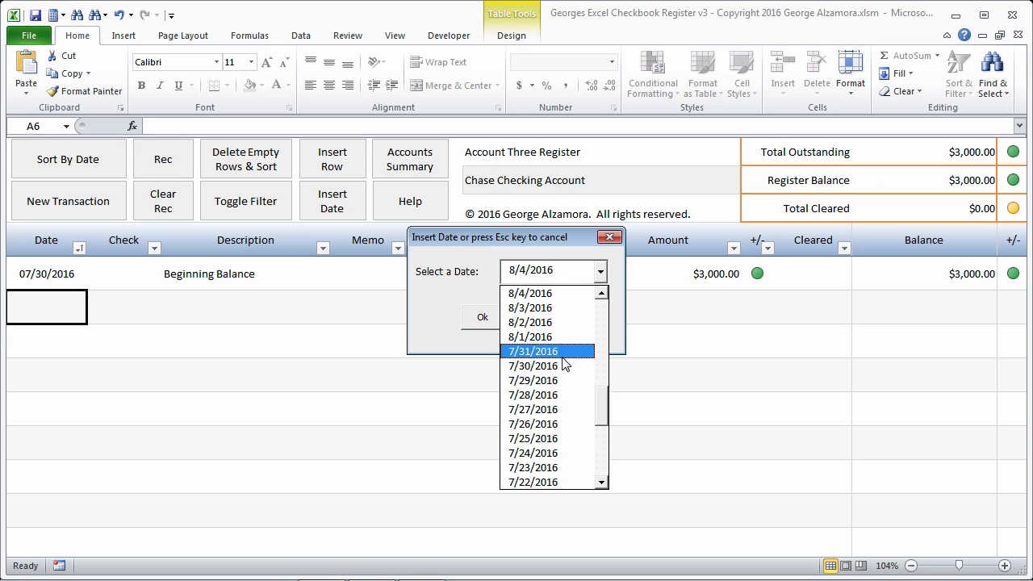
left_click(562, 357)
left_click(492, 326)
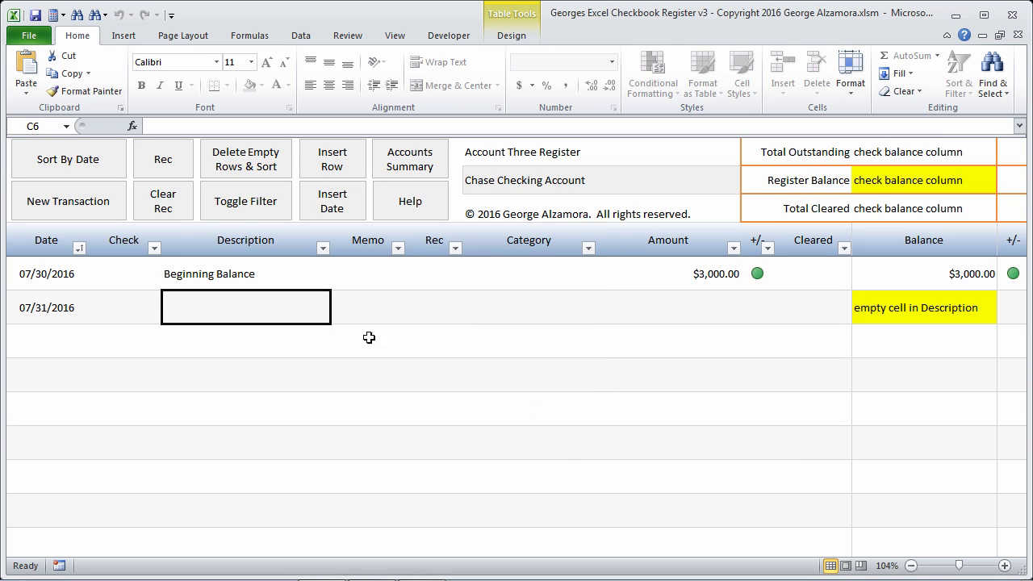
- Complete the 7/31/2016 transaction with the description Walmart and an amount of -150
type("Walm")
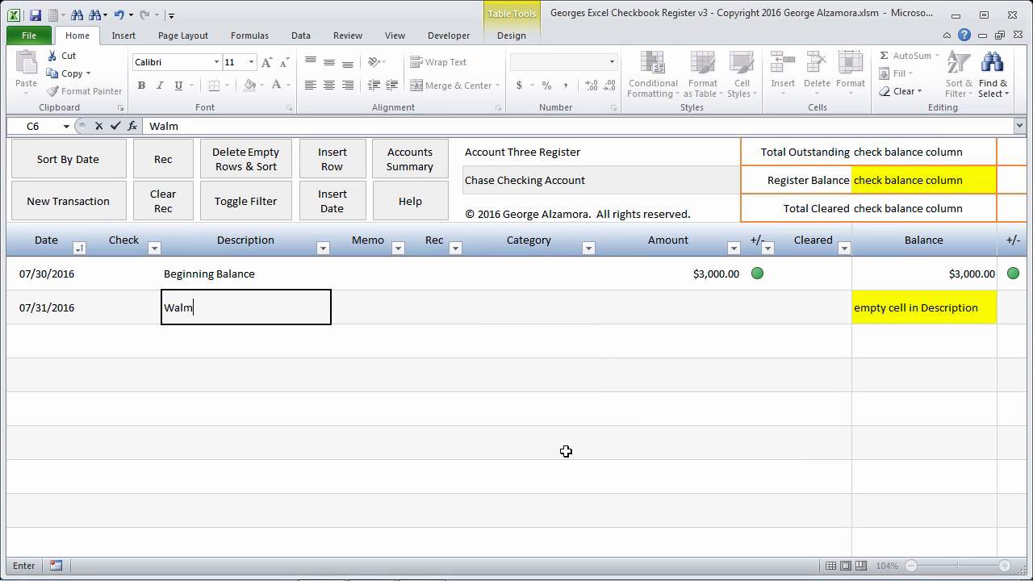
type("art")
key("Tab")
key("Tab")
key("Tab")
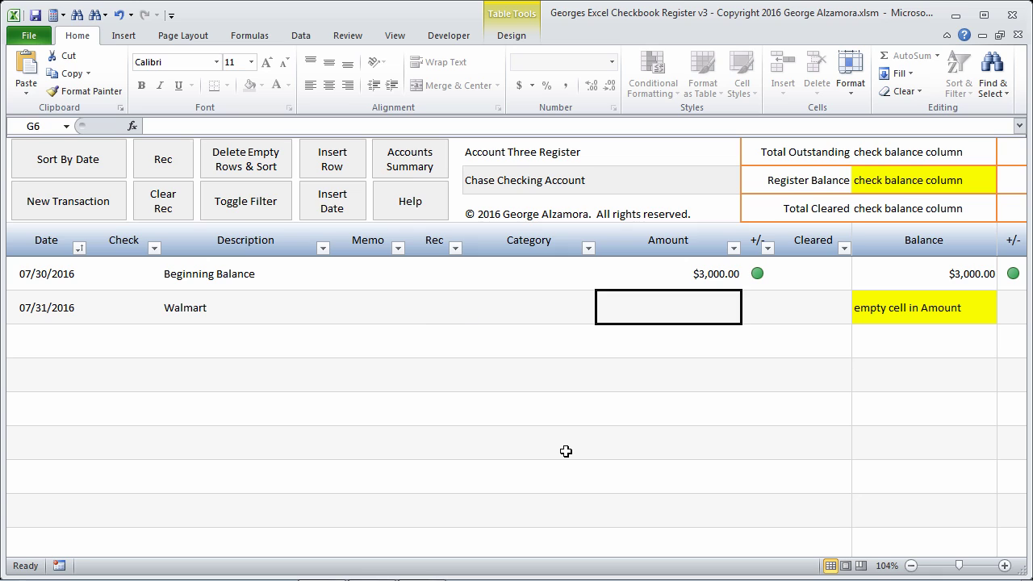
type("-150")
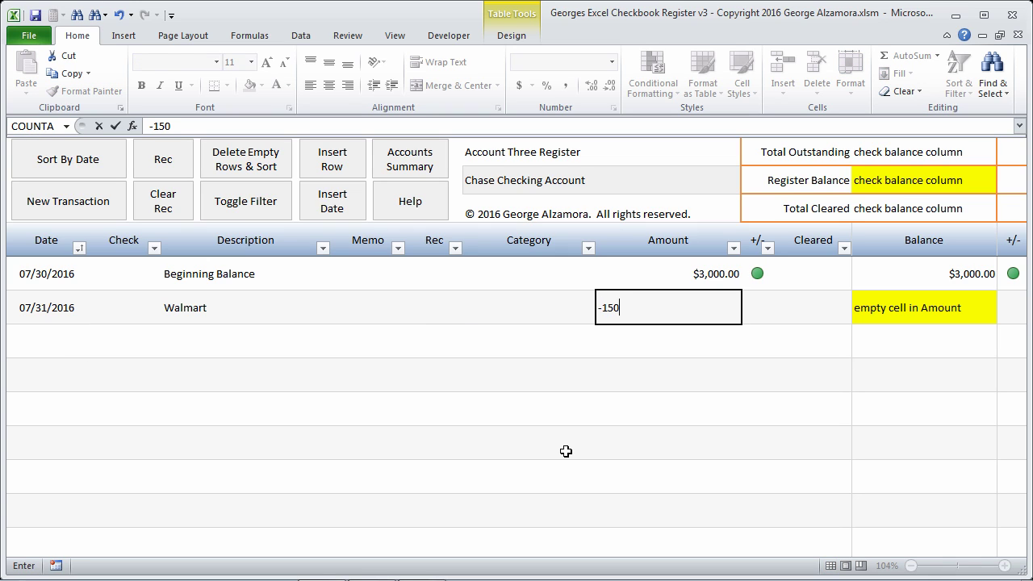
key("Return")
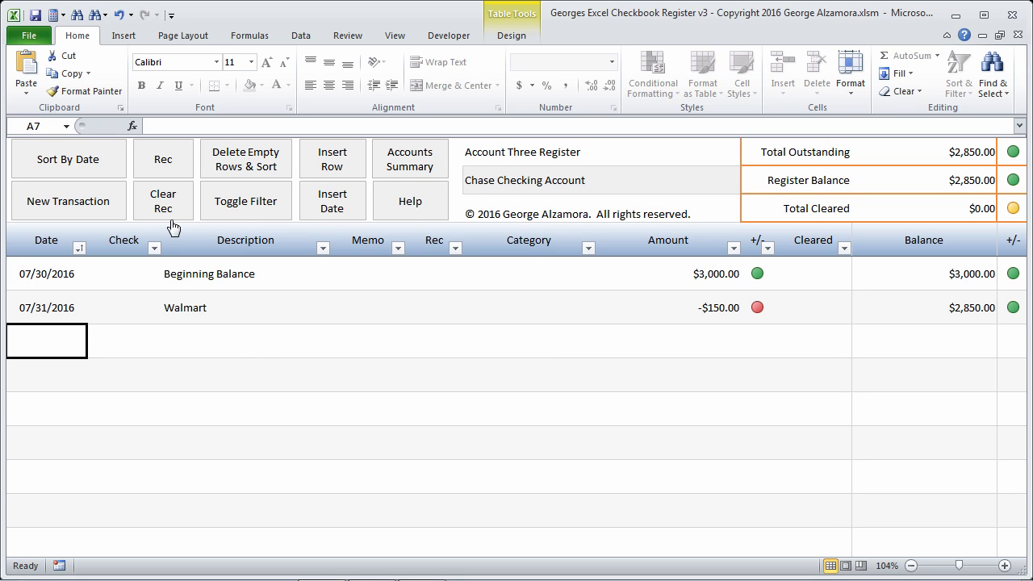
- Insert the date 8/2/2016 in the row below the Walmart transaction
left_click(320, 209)
left_click(599, 275)
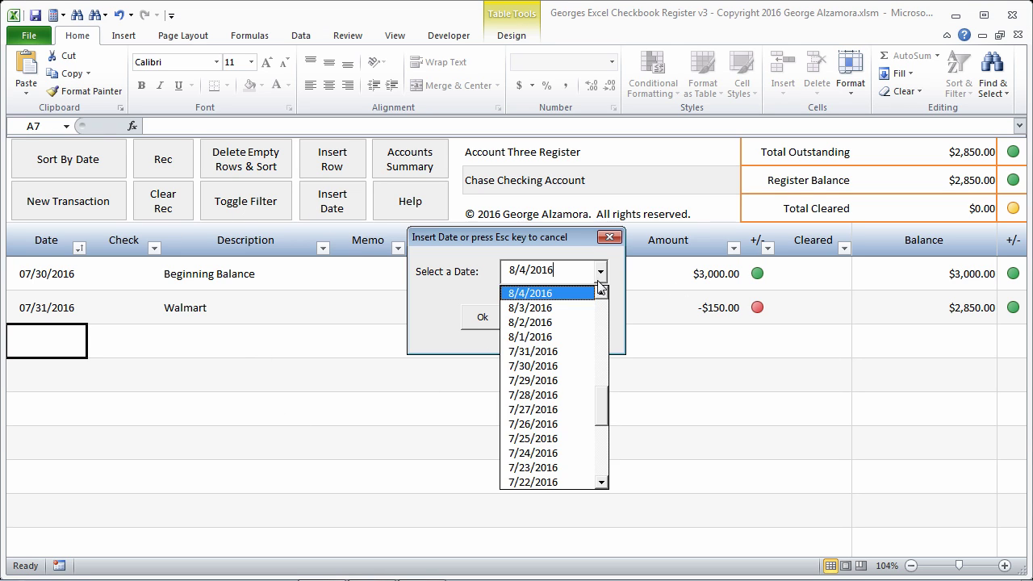
left_click(589, 321)
left_click(468, 322)
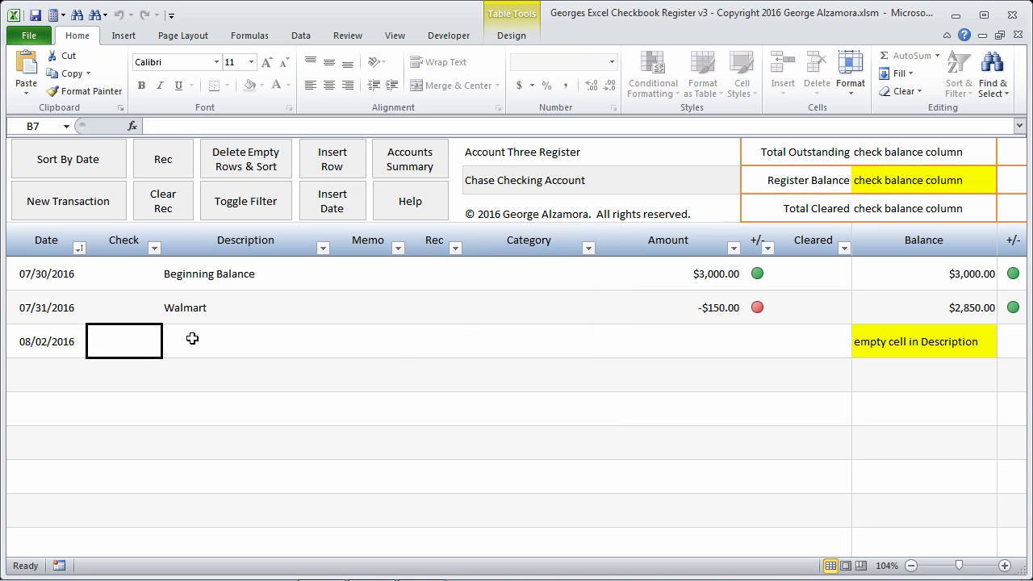
- Complete the 8/2/2016 transaction with the description Hess Station and an amount of -50
type("Hes")
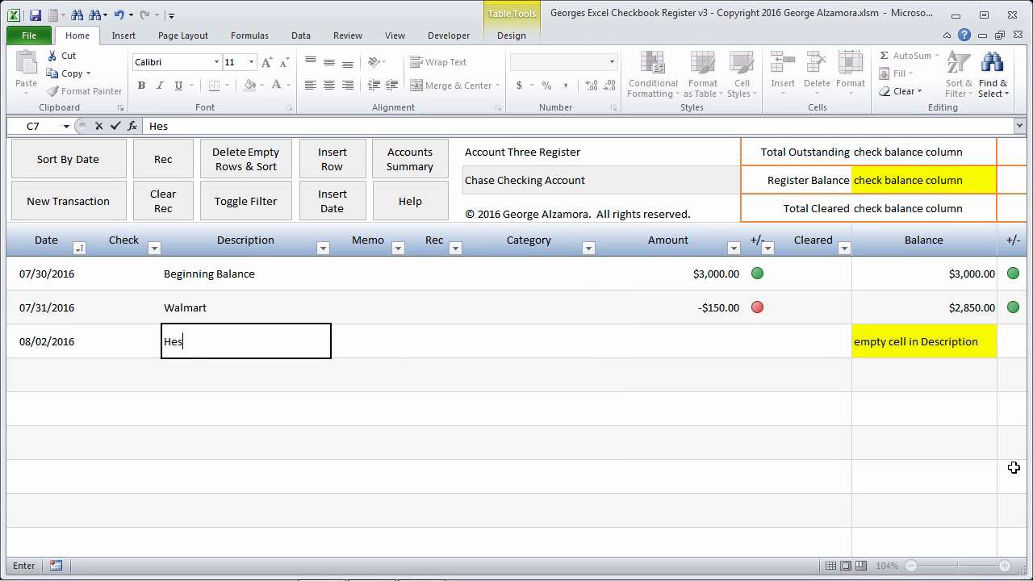
type("s Station")
key("Tab")
key("Tab")
key("Tab")
key("Tab")
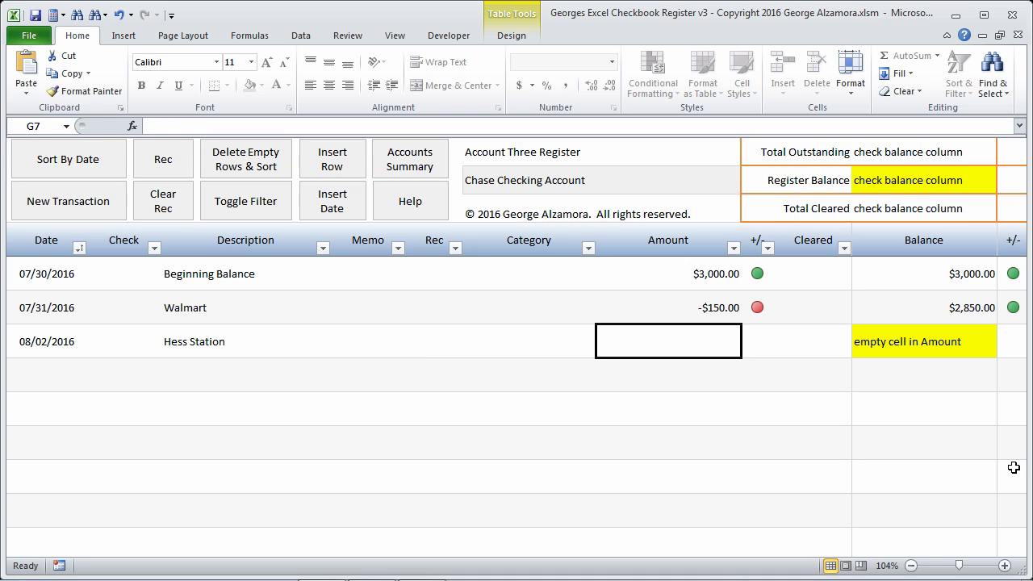
type("-$50")
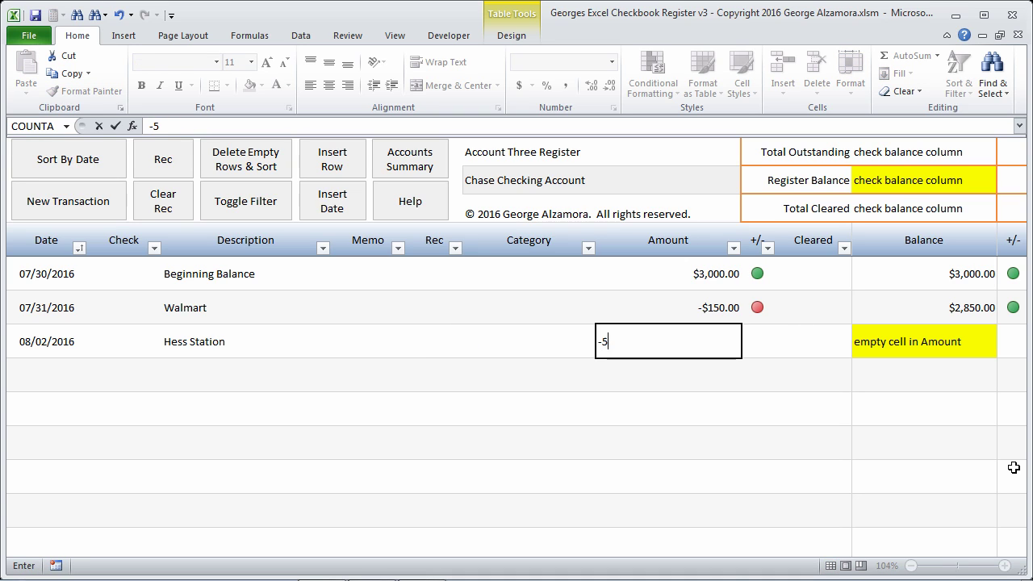
key("Return")
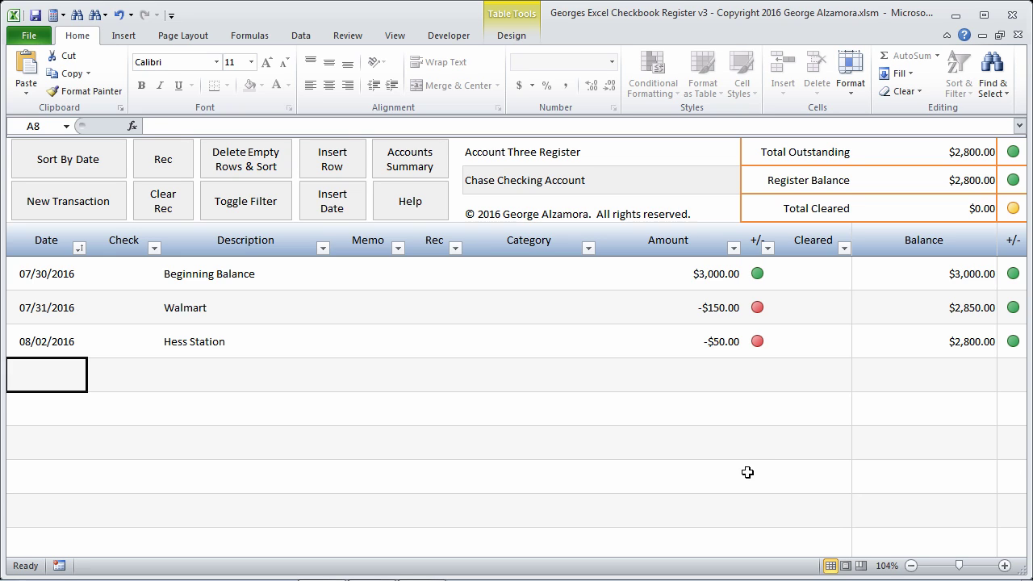
- Record a transaction below Hess Station dated 8/4/2016 with the description XYZ Company and an amount of 1500
left_click(331, 205)
left_click(484, 319)
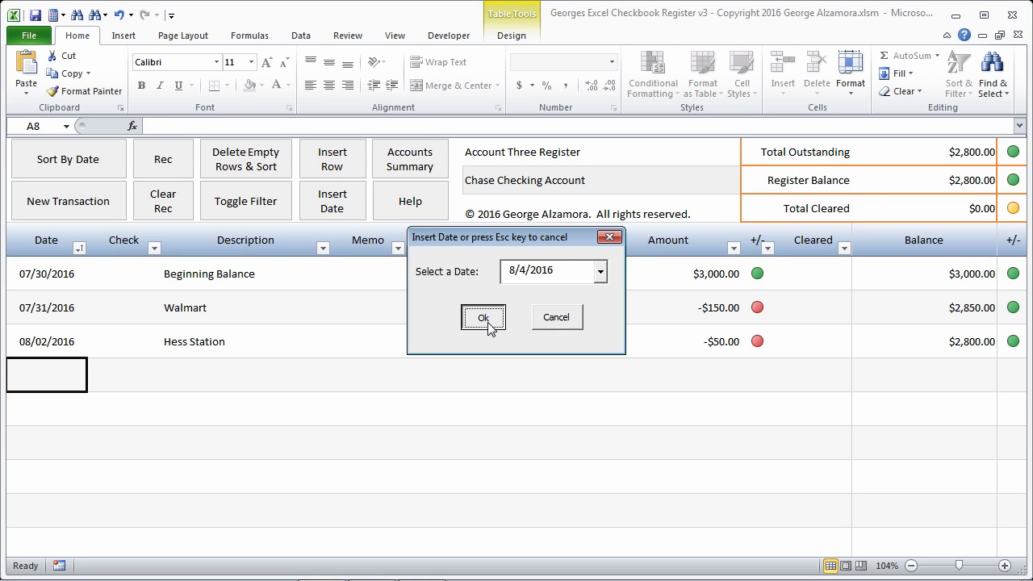
type("XYZ C")
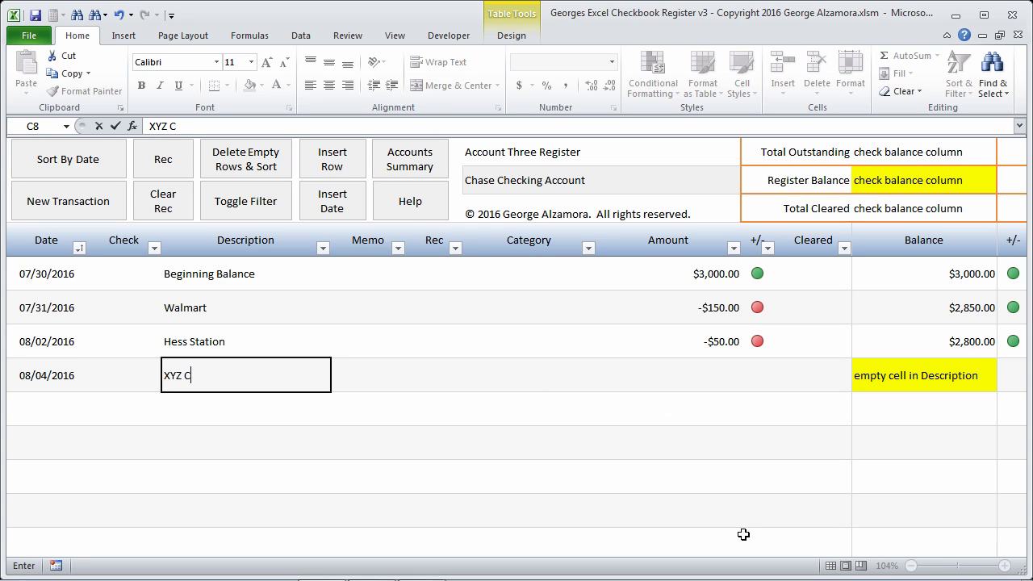
type("ompany")
key("Tab")
key("Tab")
key("Tab")
key("Tab")
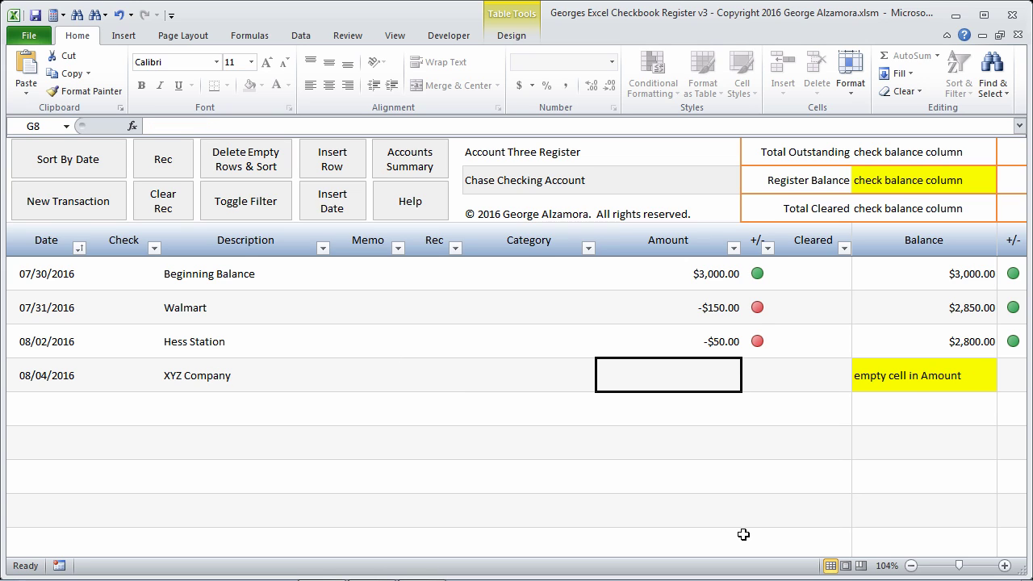
type("-")
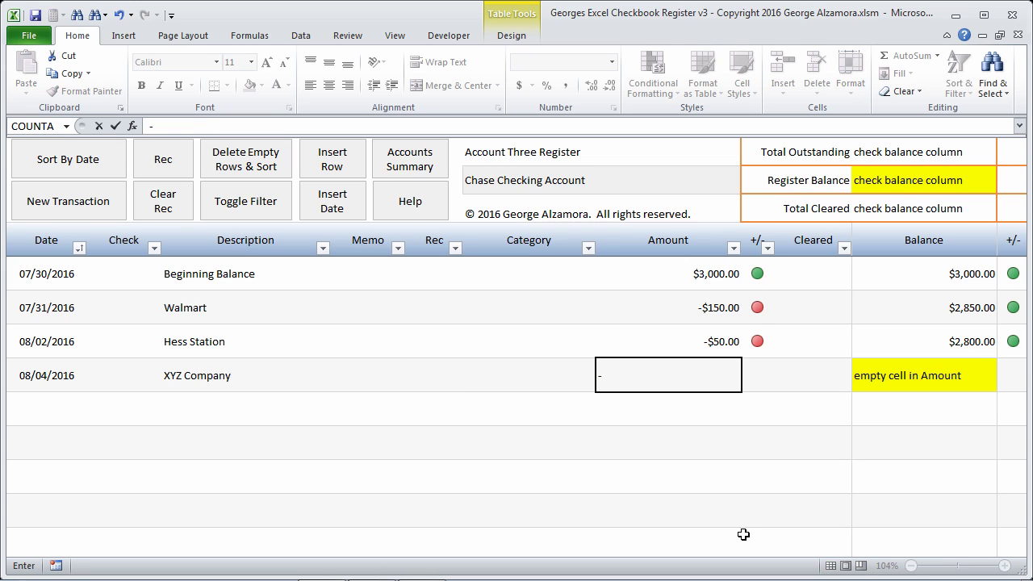
key("BackSpace")
type("1500")
key("Return")
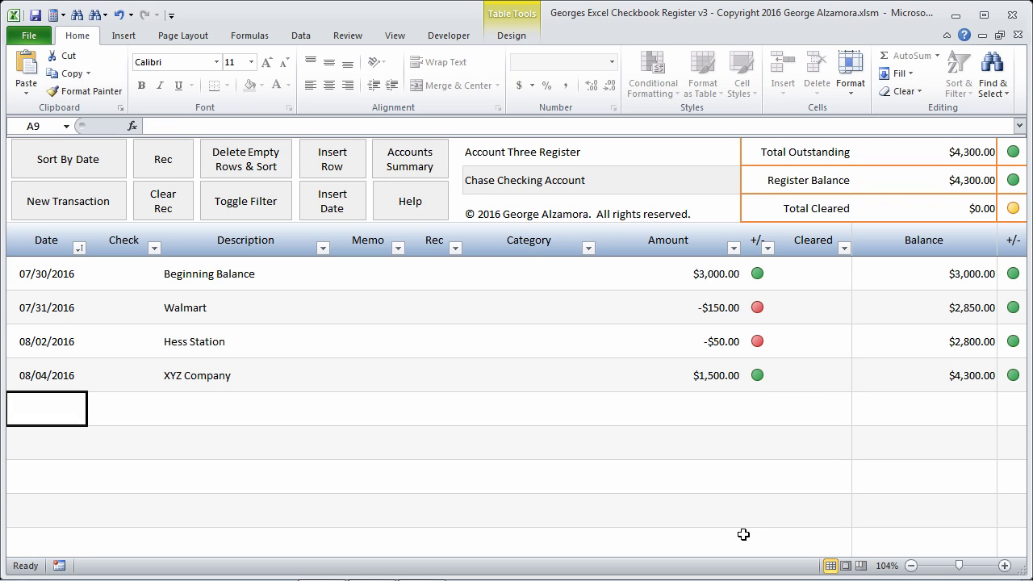
- Record a transaction below XYZ Company dated 8/4/2016 with the description Publix and an amount of -100
left_click(347, 202)
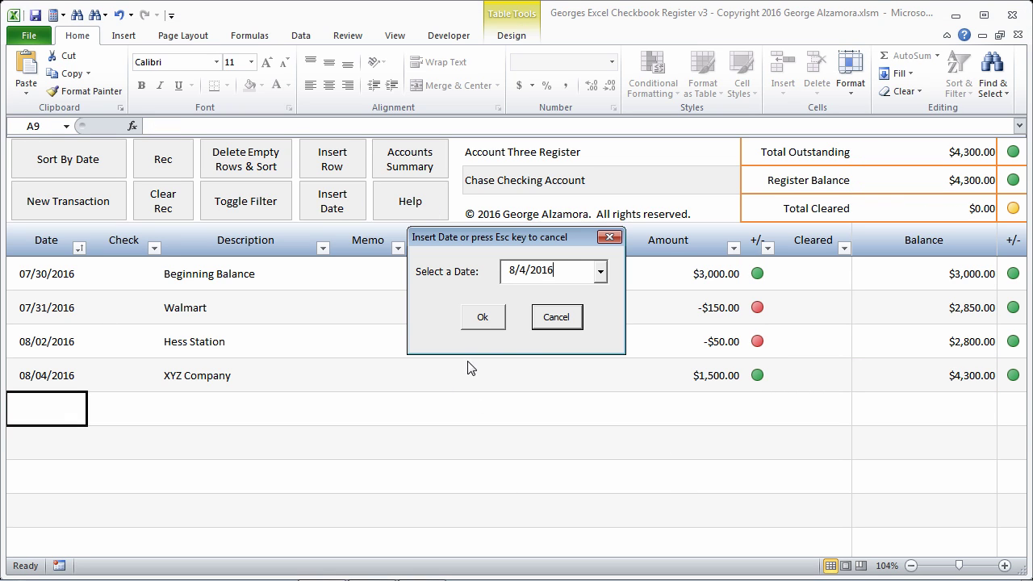
left_click(482, 317)
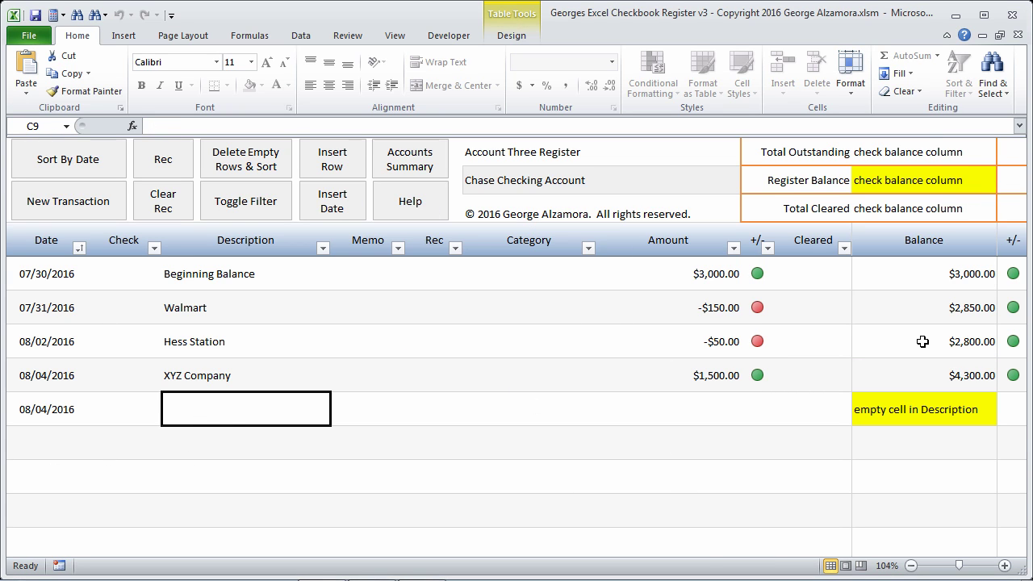
type("Publi")
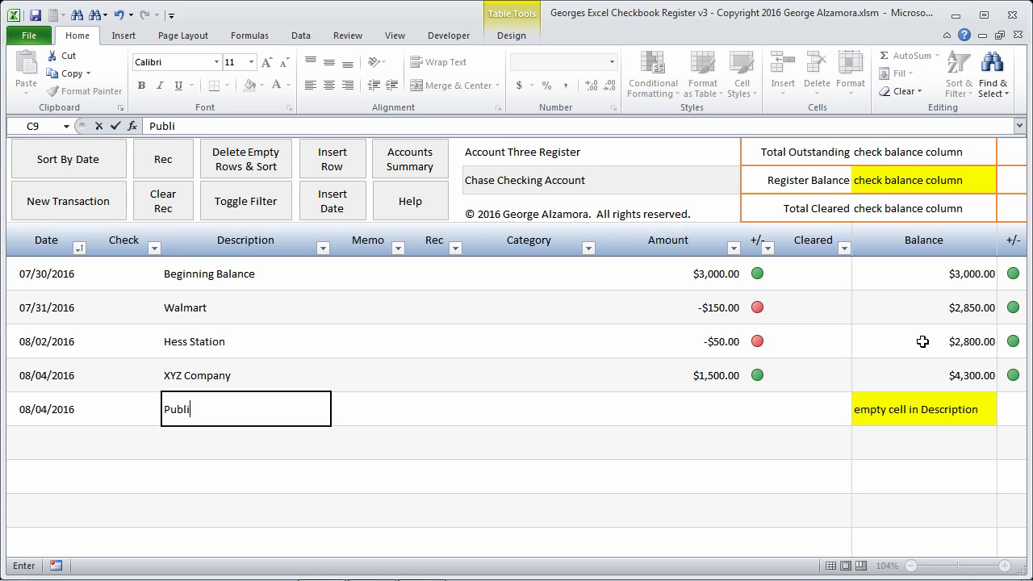
key("Tab")
key("Tab")
key("Tab")
key("Tab")
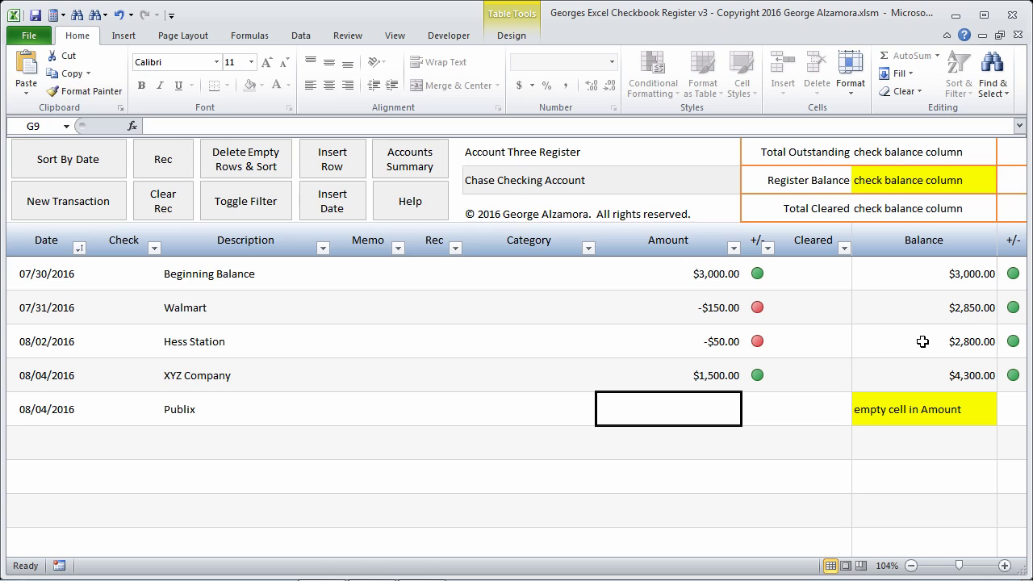
type("-")
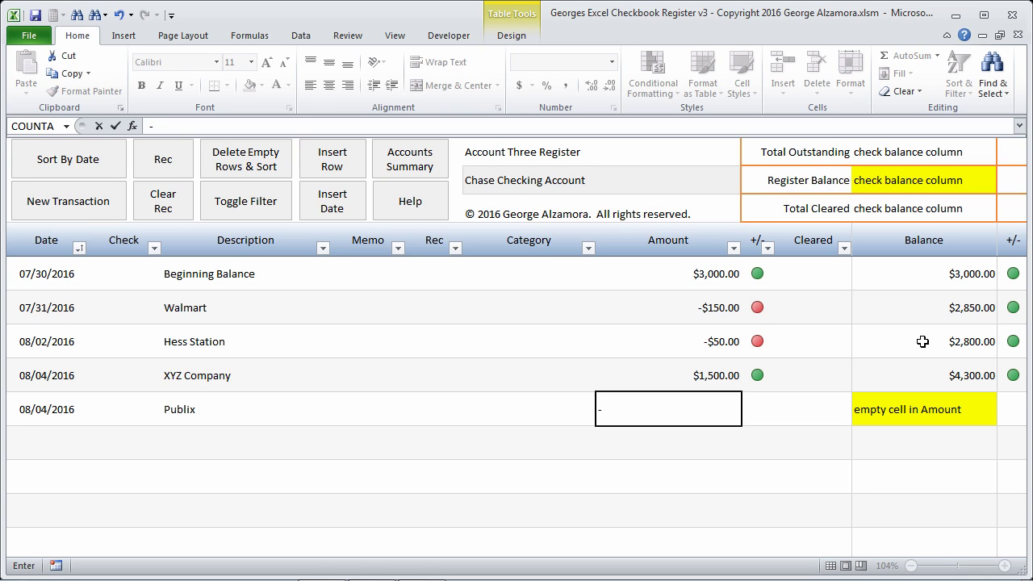
type("$100")
key("Return")
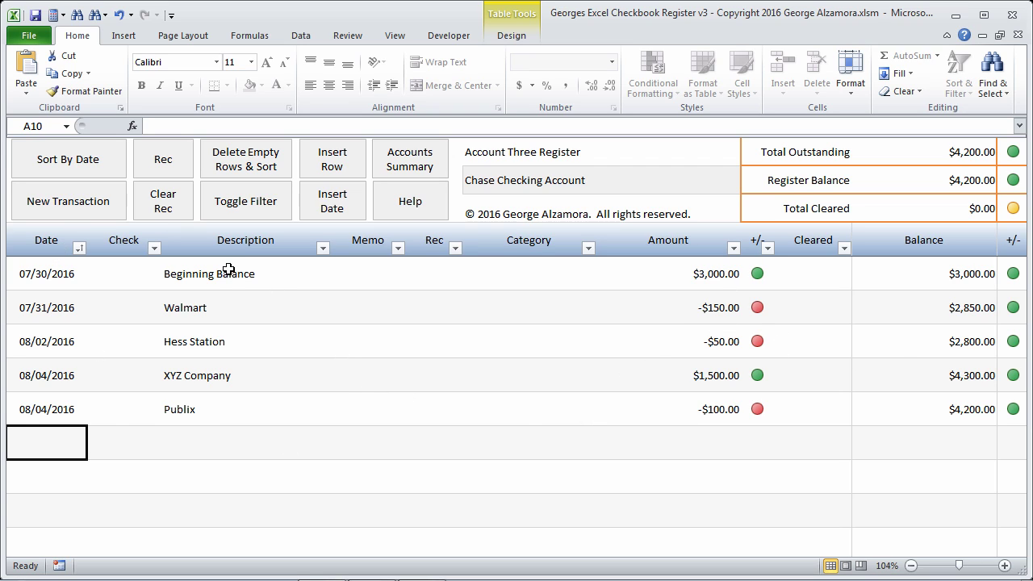
left_click(69, 410)
left_click(176, 408)
left_click(688, 408)
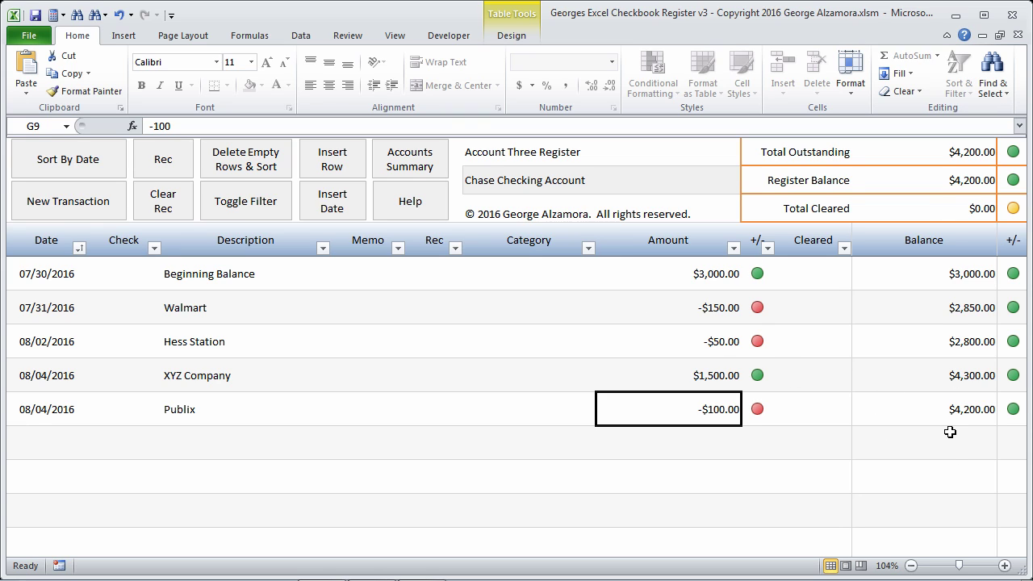
left_click(721, 274)
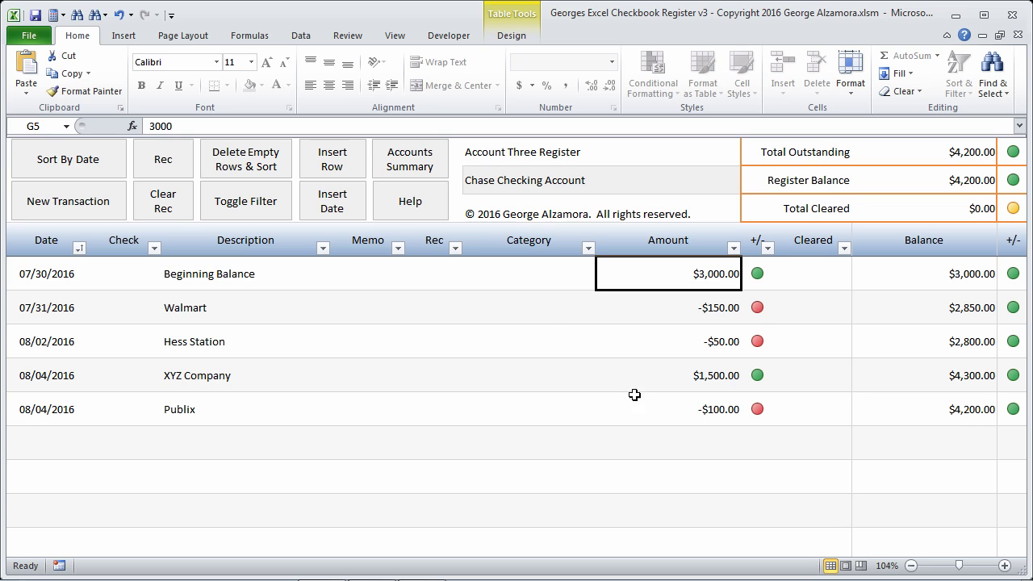
- Categorize the Beginning Balance entry as Not Categorized and the Walmart transaction as Groceries
left_click(537, 287)
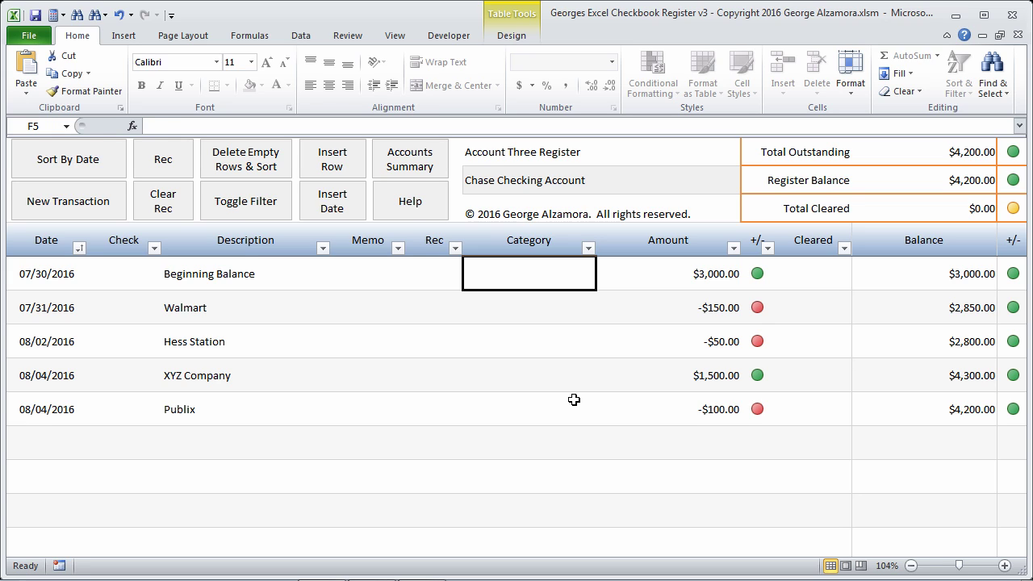
type("Non Categorized")
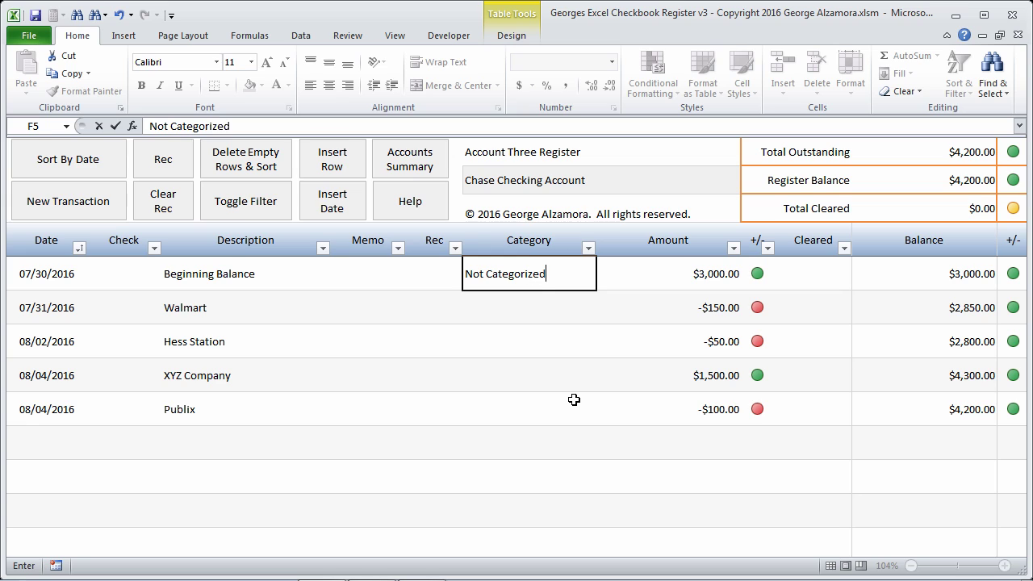
key("Tab")
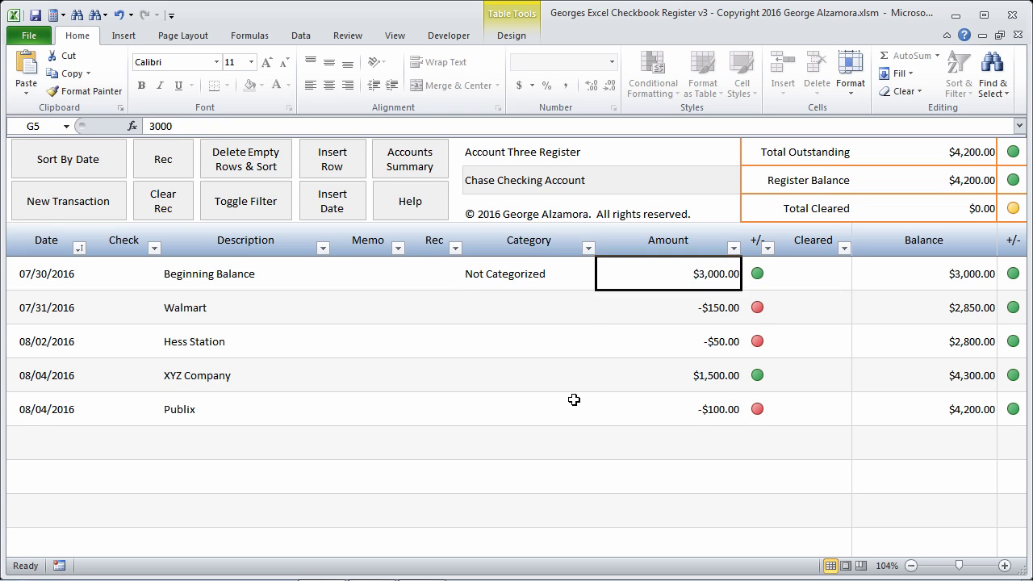
key("Return")
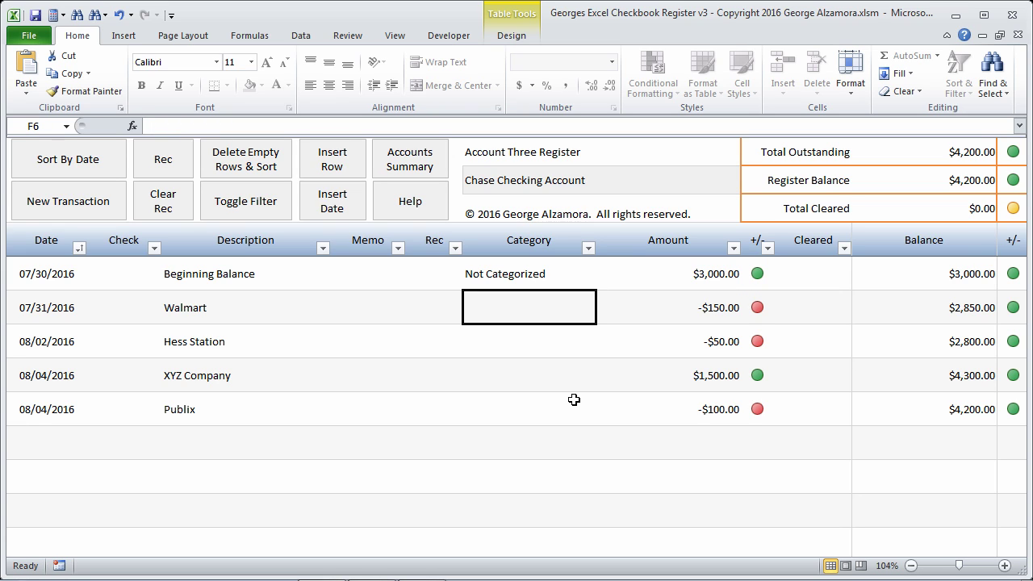
type("Groceri")
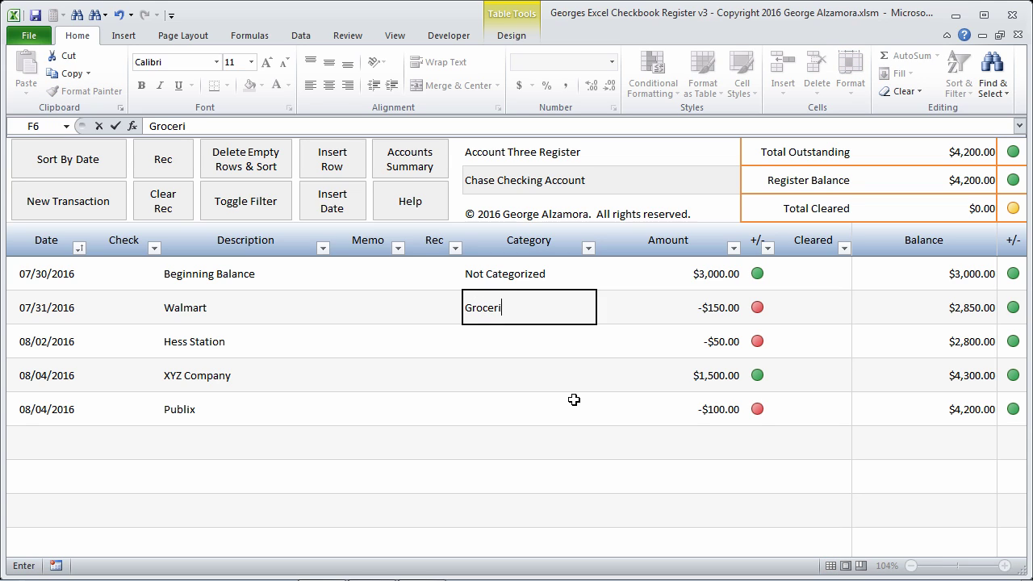
type("es")
key("Tab")
key("Return")
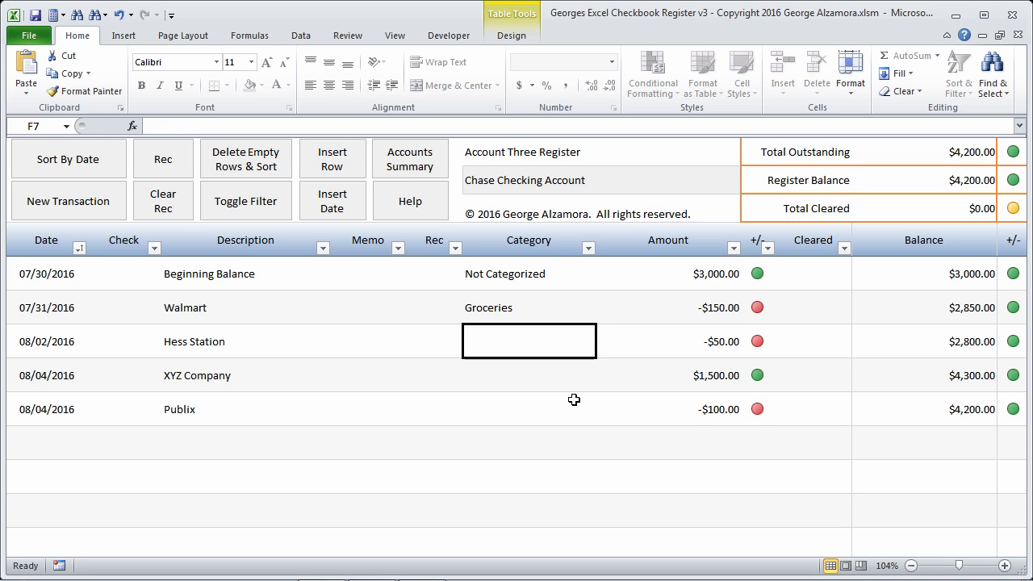
- Categorize the Hess Station transaction as Gas and the XYZ Company transaction as Salary
type("Gas")
key("Tab")
key("Return")
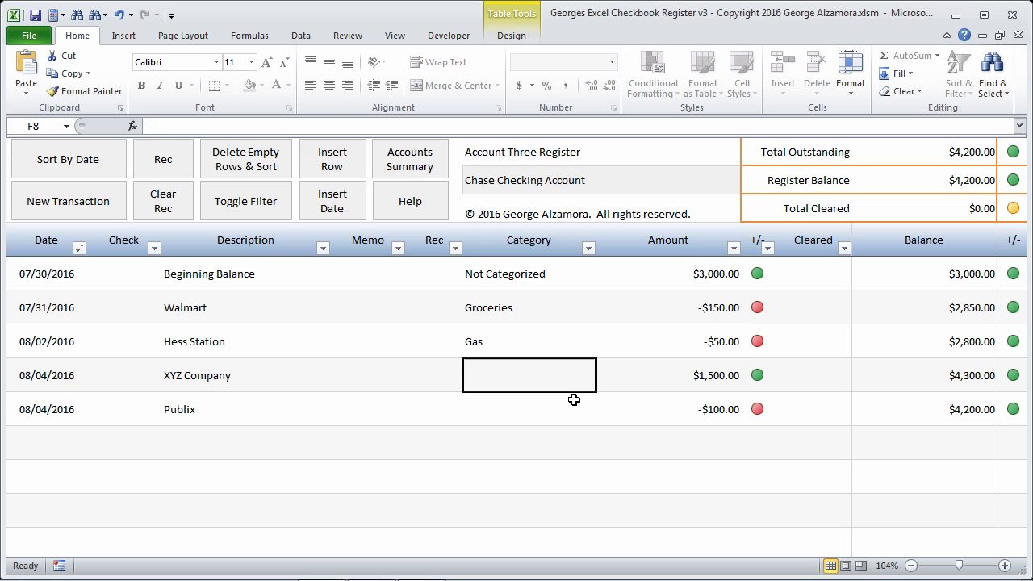
type("Salary")
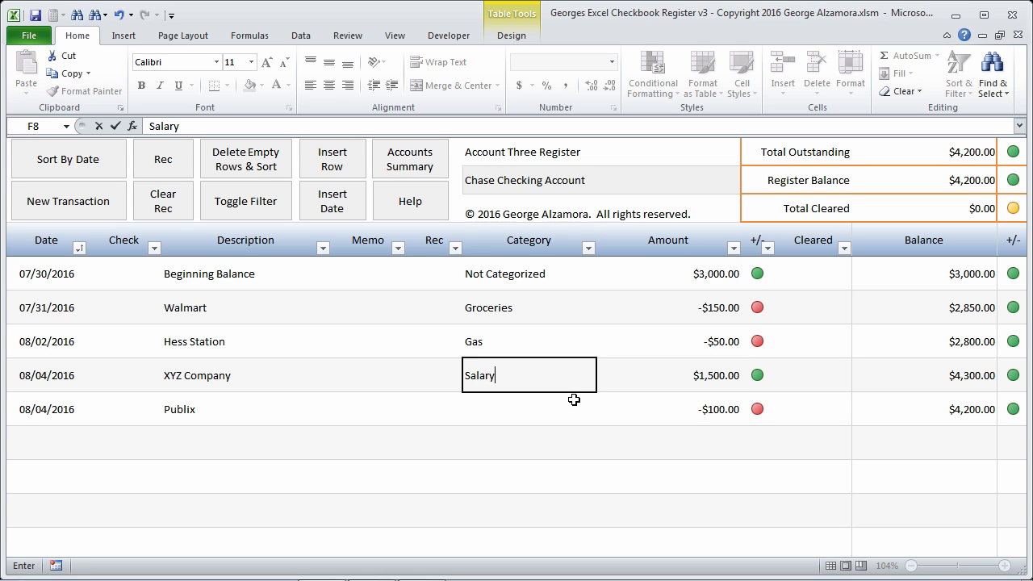
key("Tab")
key("Return")
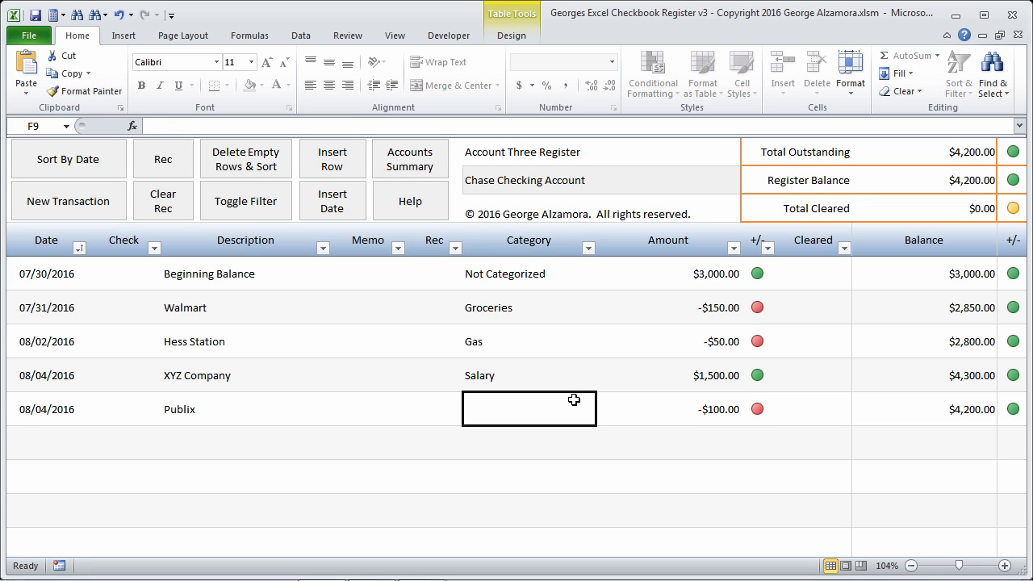
- Categorize the Publix transaction as Groceries
type("Groce")
type("ro")
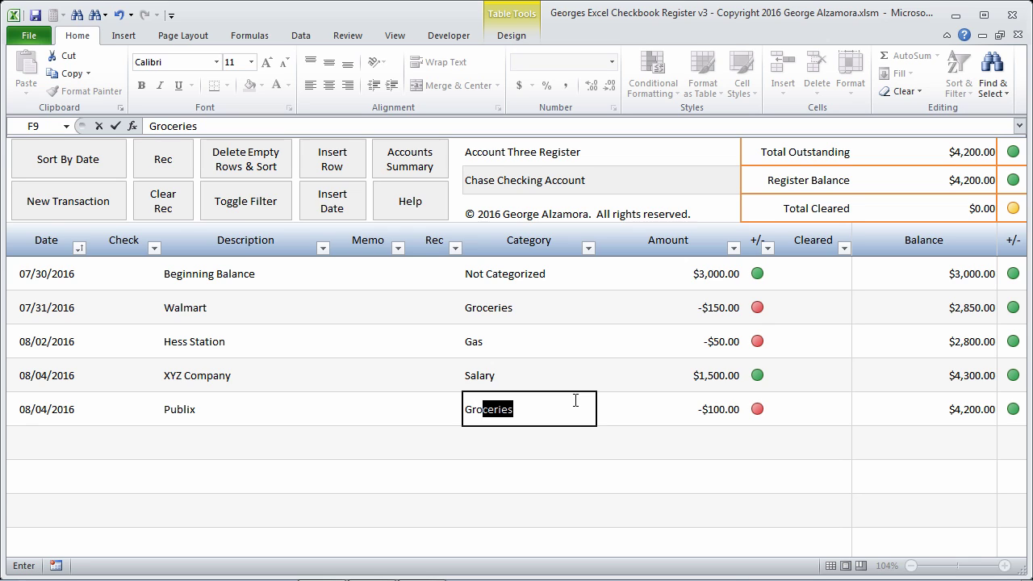
key("Tab")
left_click(574, 400)
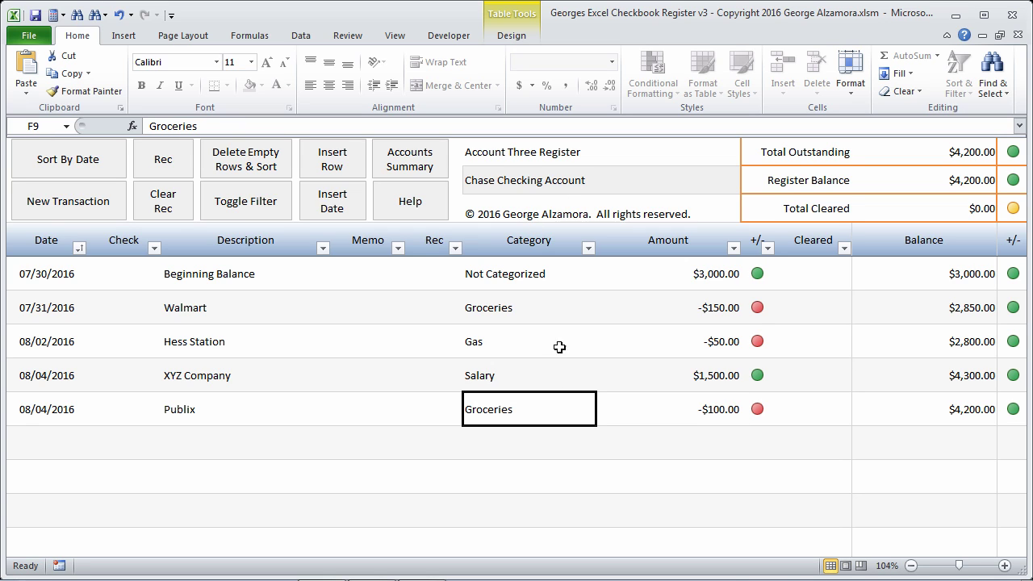
- Filter the register by Category so that only the Groceries transactions are shown
left_click(543, 283)
left_click(589, 248)
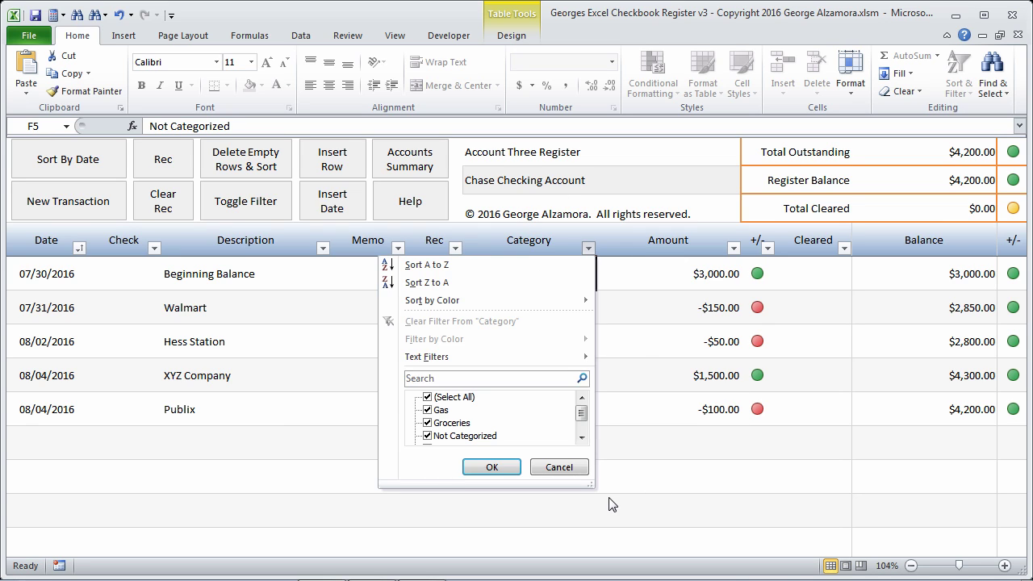
left_click_drag(590, 486, 810, 576)
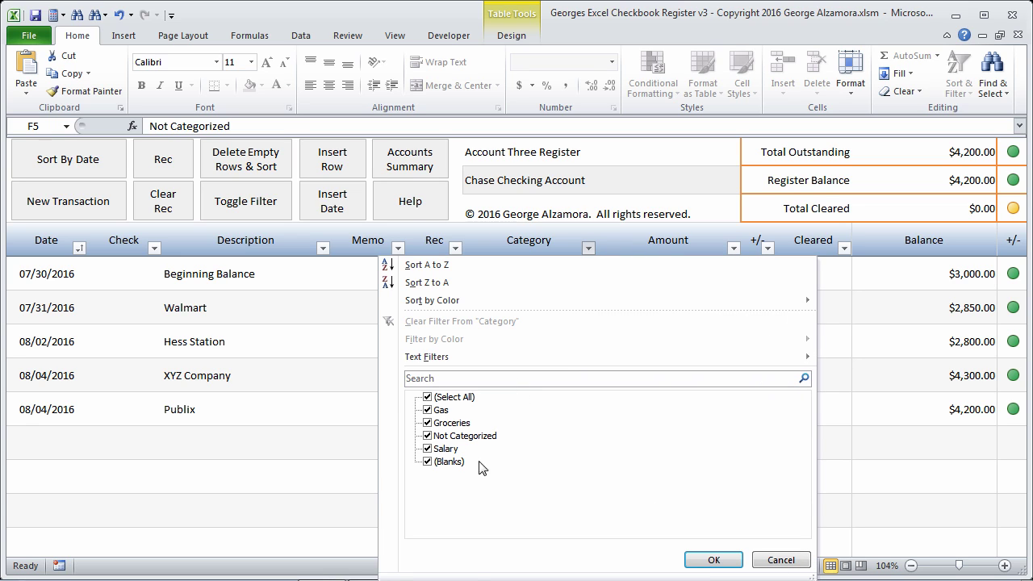
left_click(438, 398)
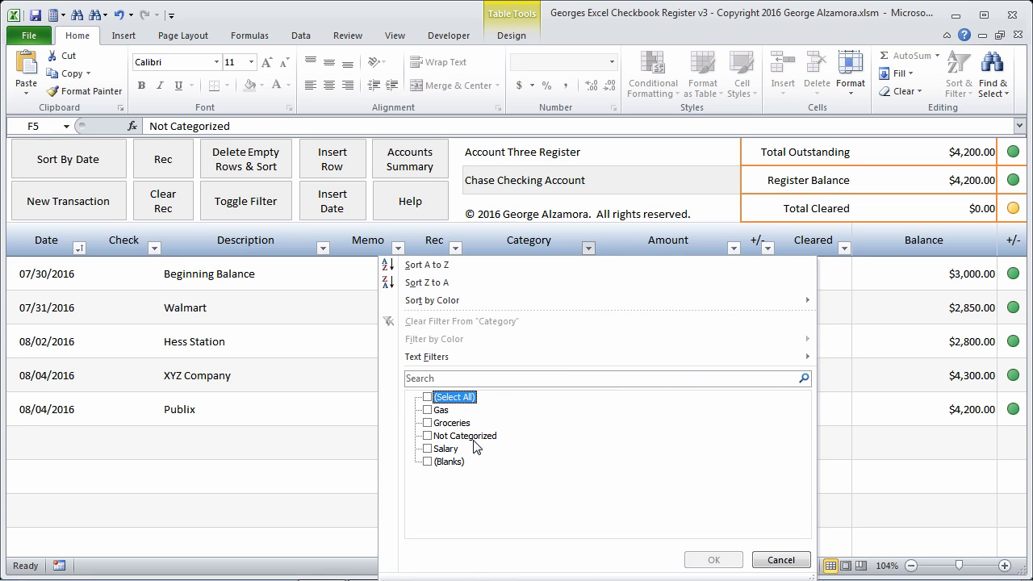
left_click(429, 423)
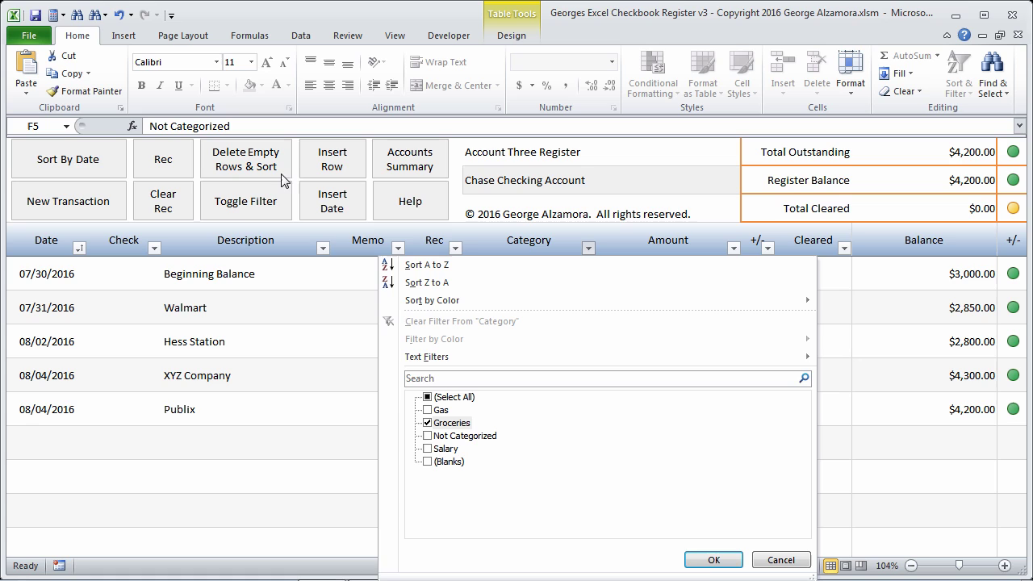
left_click(713, 560)
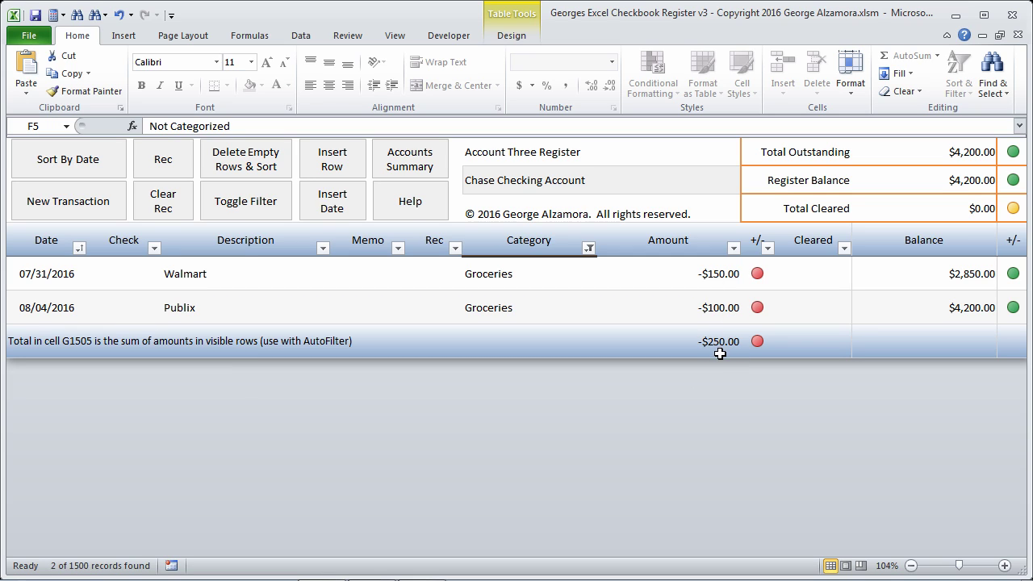
- Clear the filter from the Category column to show all transactions again
left_click(523, 282)
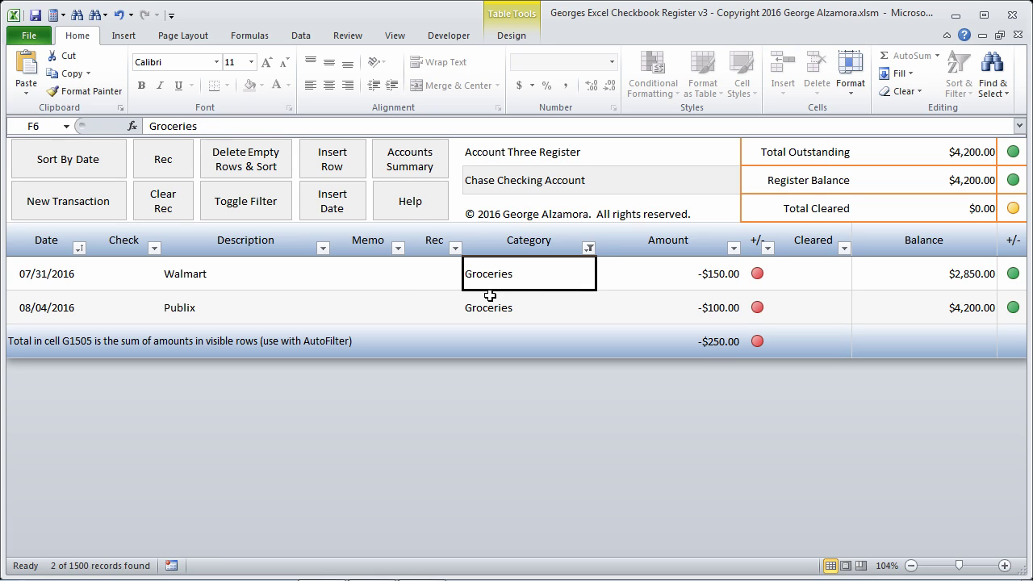
left_click(60, 280)
left_click(589, 247)
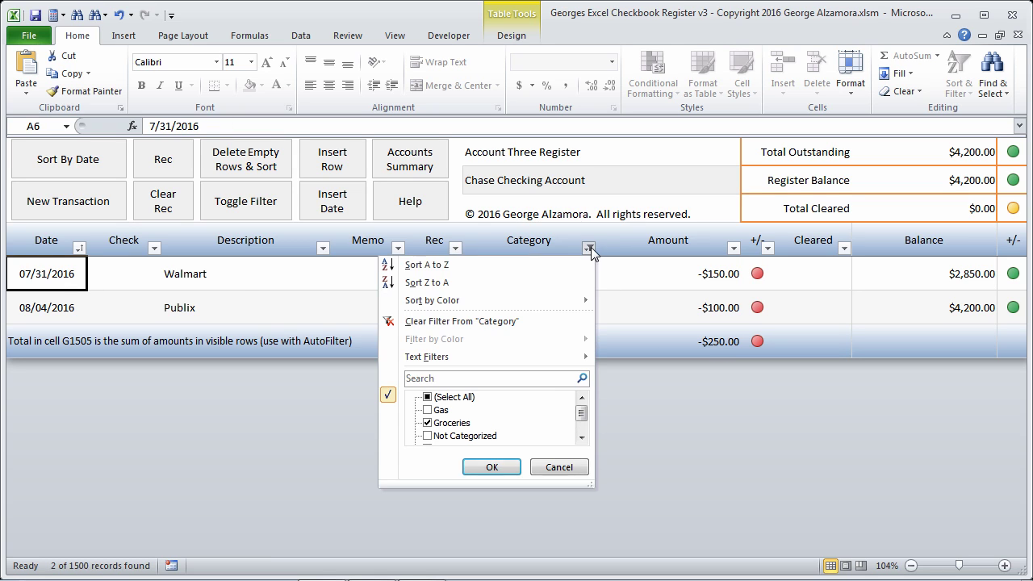
left_click(449, 319)
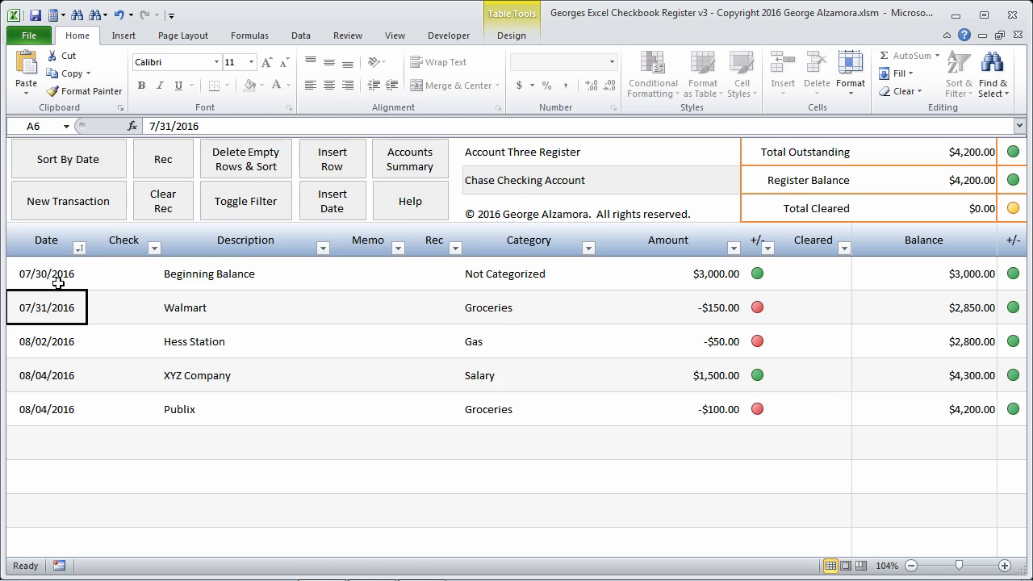
- Mark the Beginning Balance and Walmart entries as reconciled by setting Rec to R
left_click(58, 280)
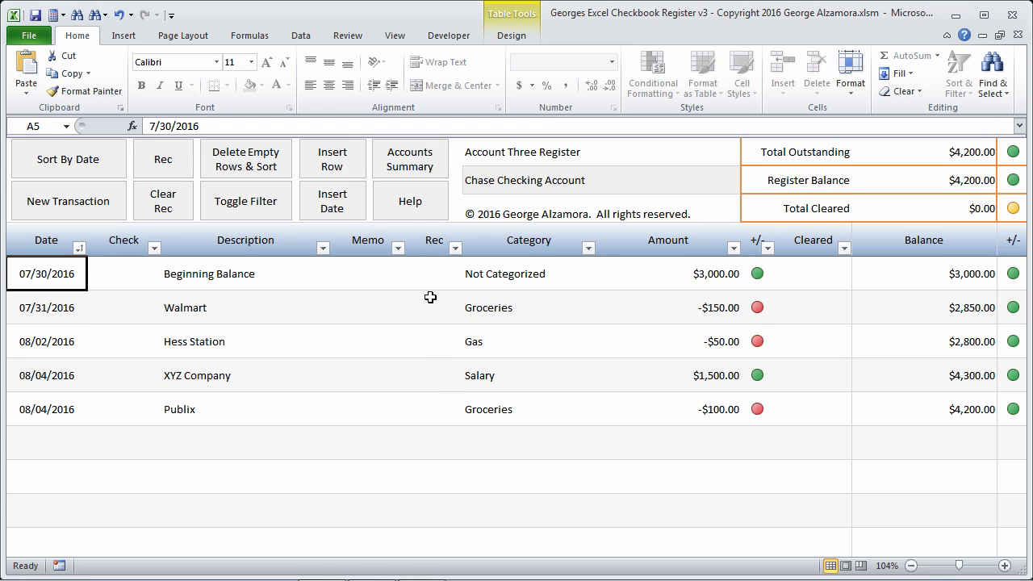
left_click(435, 275)
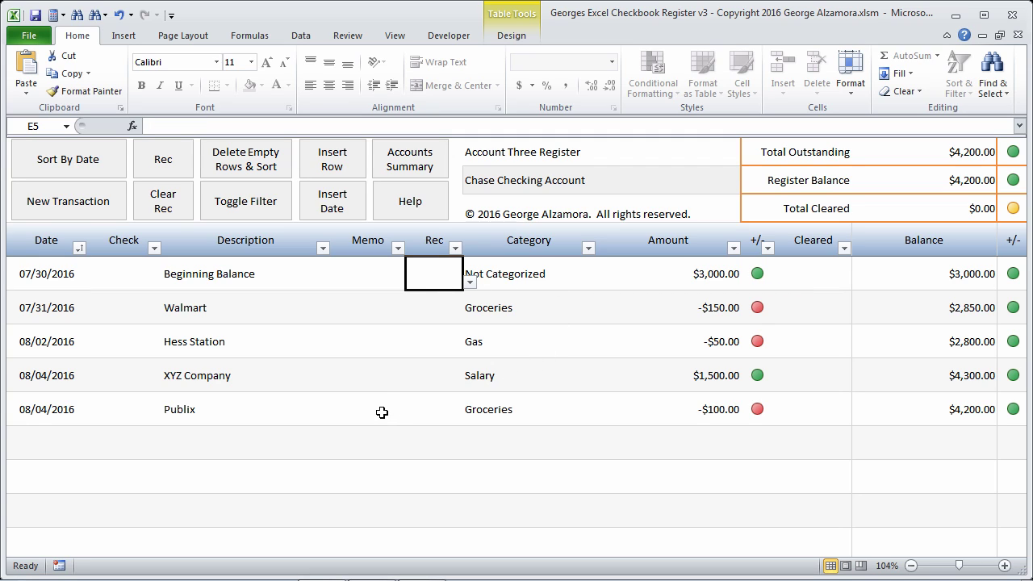
left_click(468, 283)
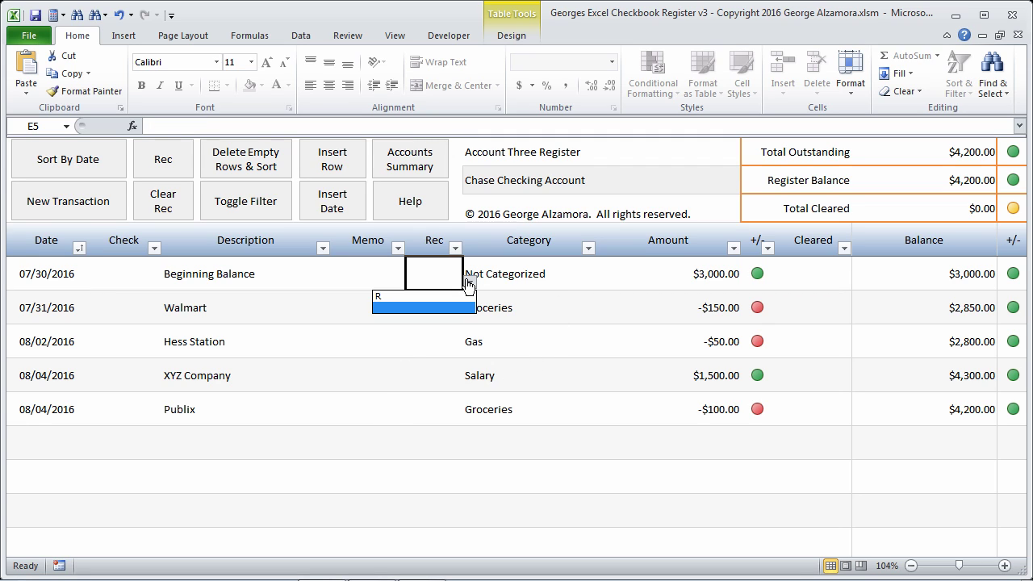
left_click(384, 297)
left_click(443, 318)
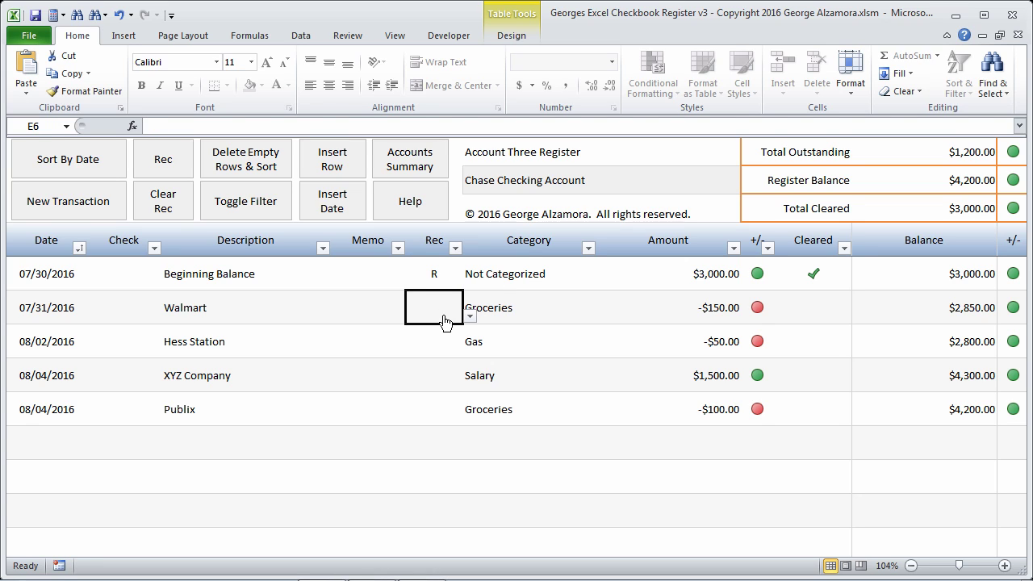
left_click(470, 316)
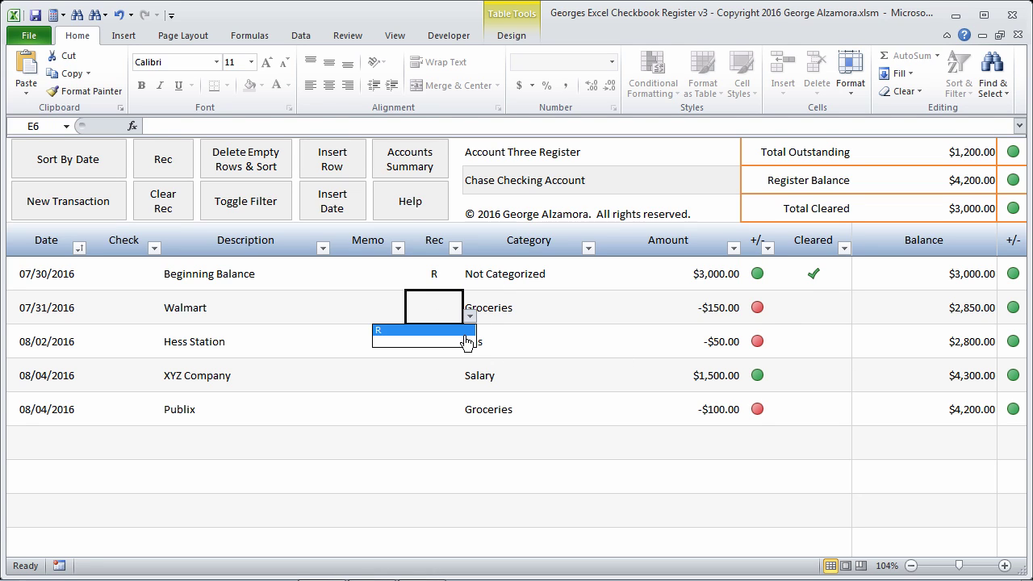
left_click(383, 330)
- Mark the Hess Station and XYZ Company transactions as reconciled by setting Rec to R
left_click(439, 355)
left_click(470, 350)
left_click(457, 364)
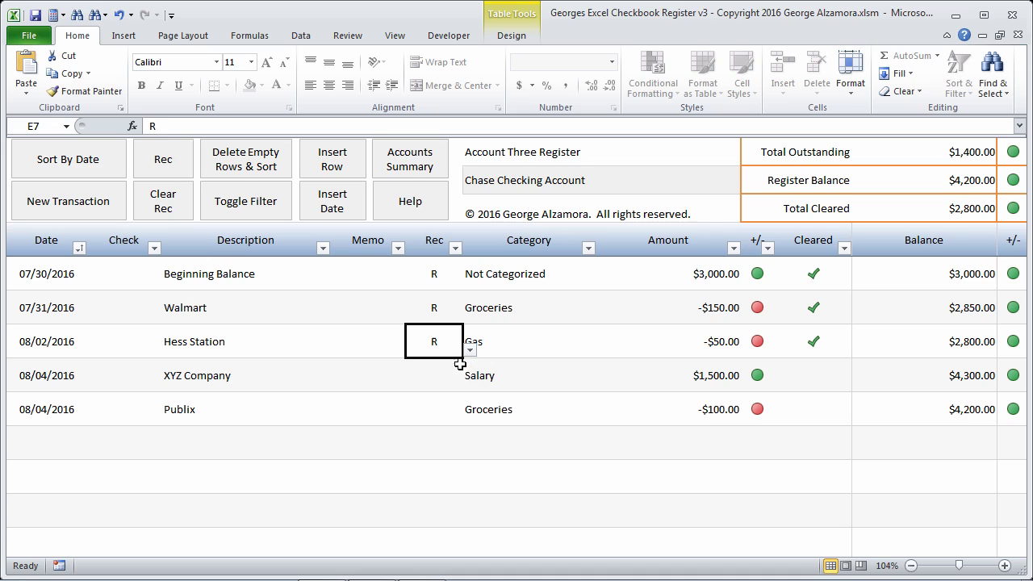
left_click(439, 376)
left_click(470, 383)
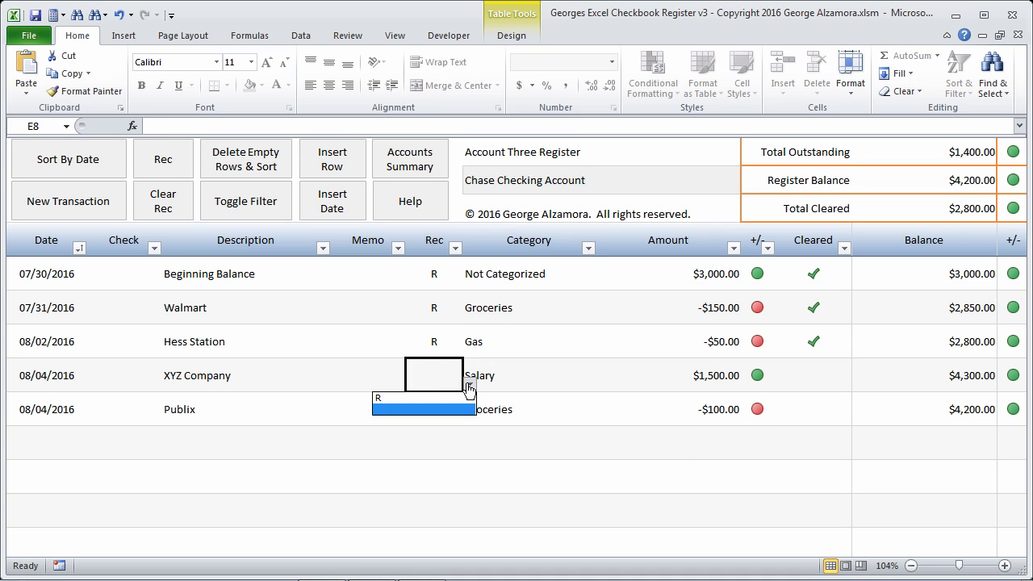
left_click(461, 399)
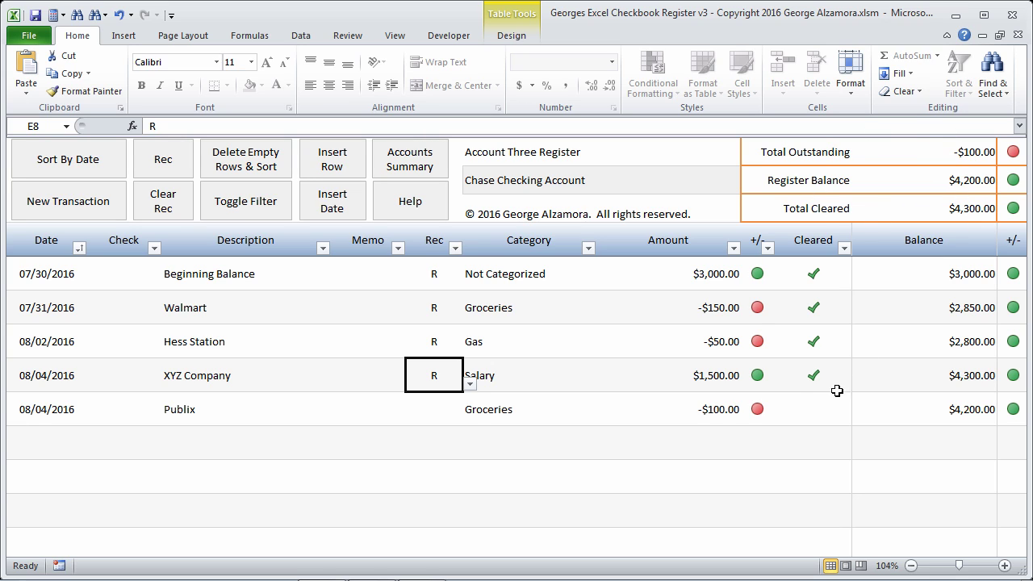
- Review the Rec entries, then view the Chase Checking Account's outstanding transactions from the Accounts Summary
left_click(448, 421)
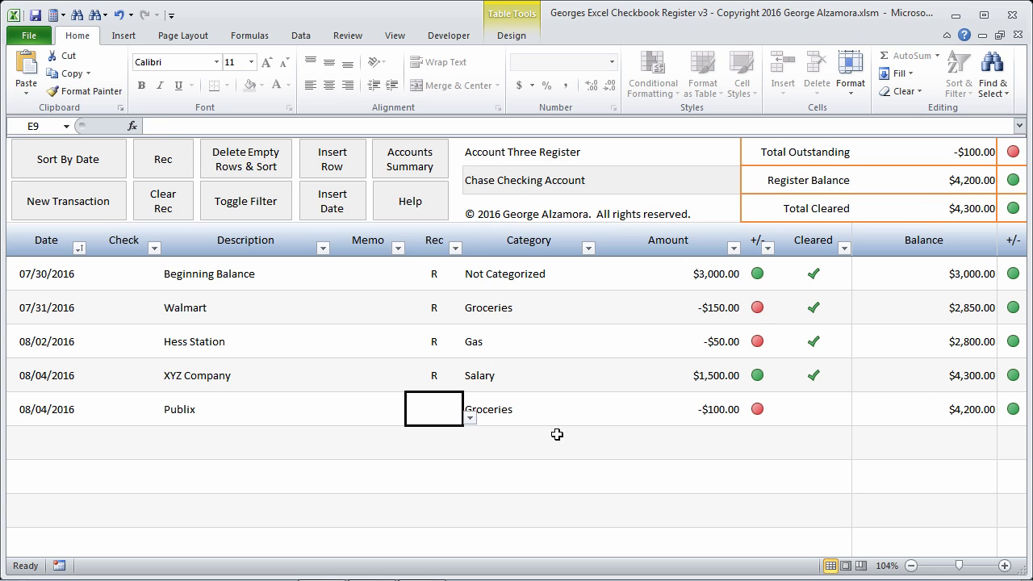
left_click_drag(434, 384, 415, 272)
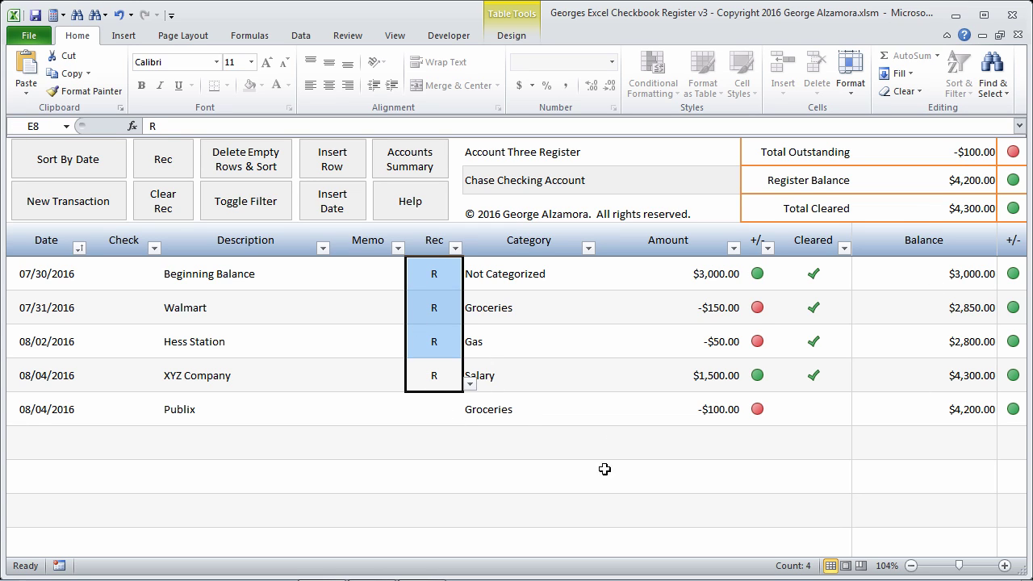
left_click(409, 165)
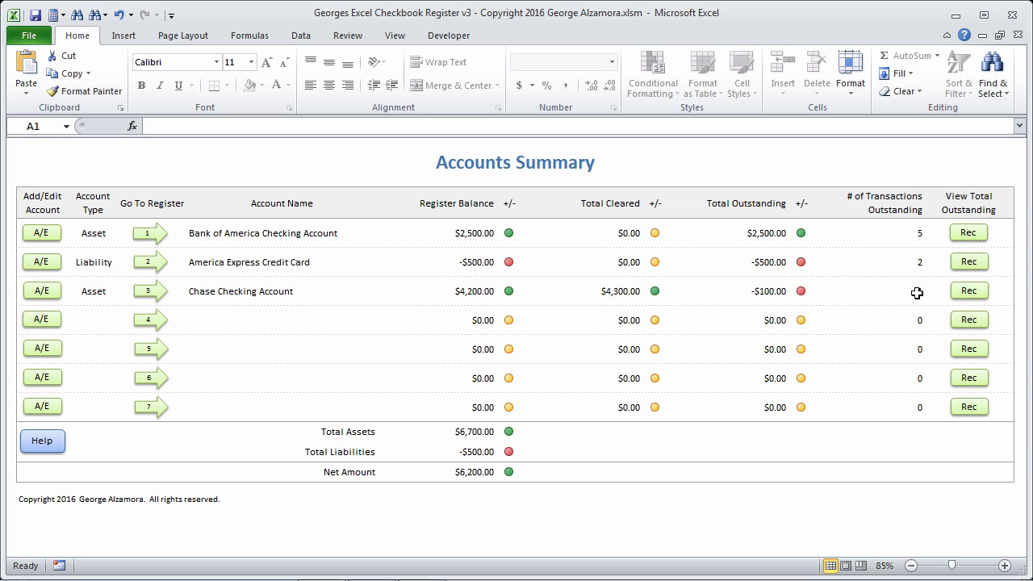
left_click(971, 295)
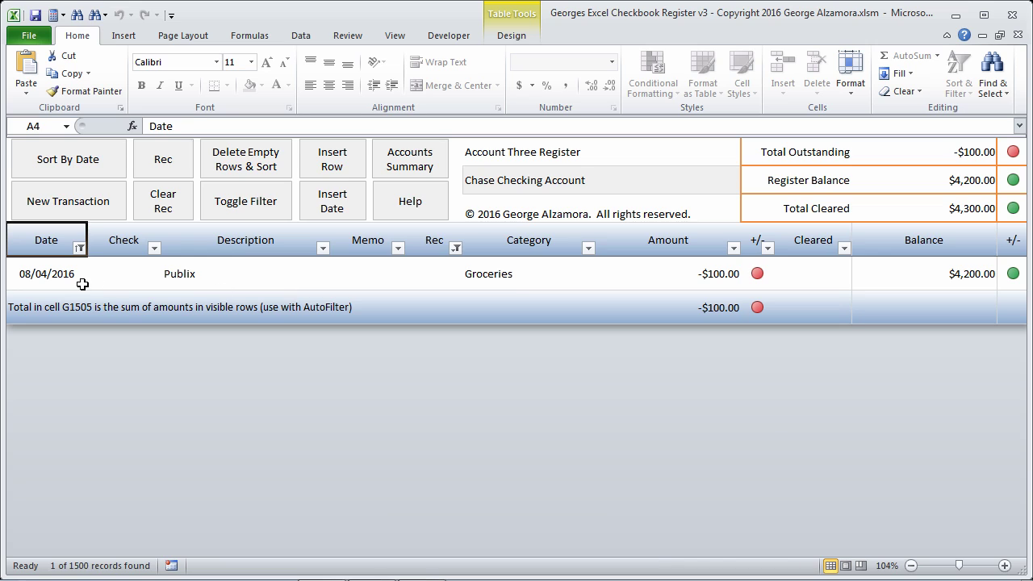
- Check the outstanding Publix transaction and clear the reconciliation filter to show all register transactions again
left_click_drag(81, 278, 661, 274)
left_click(410, 274)
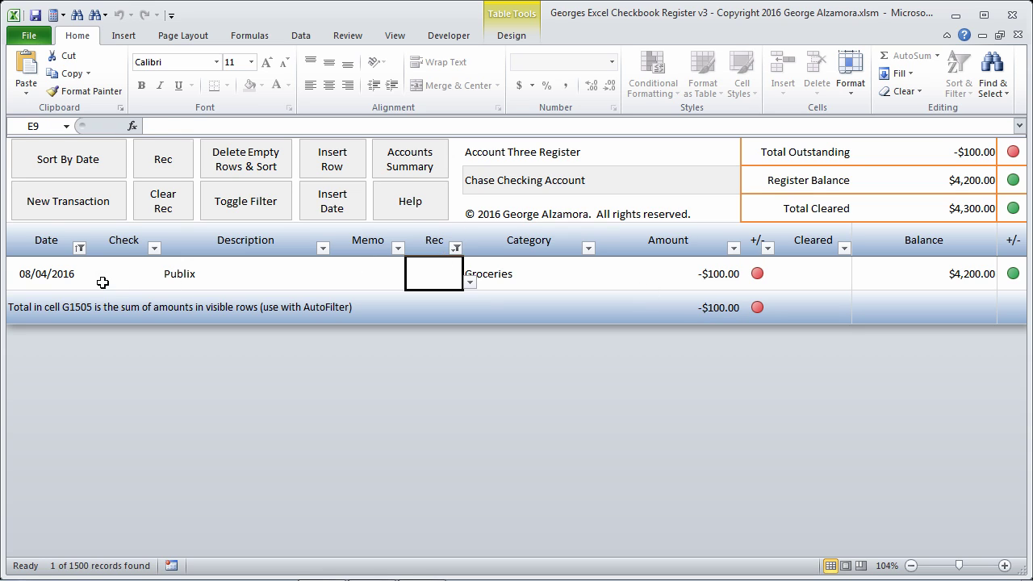
left_click(65, 275)
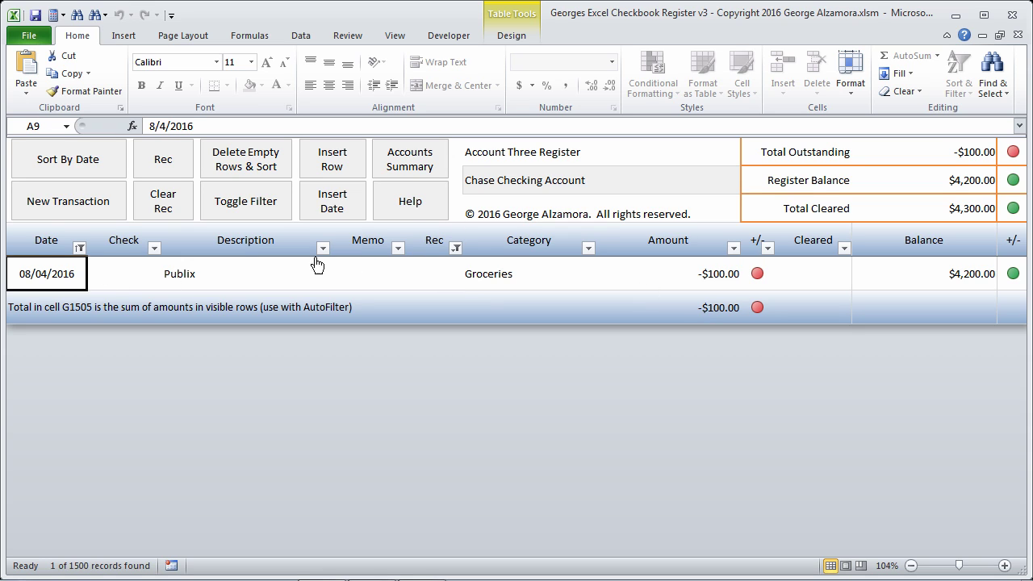
left_click(161, 214)
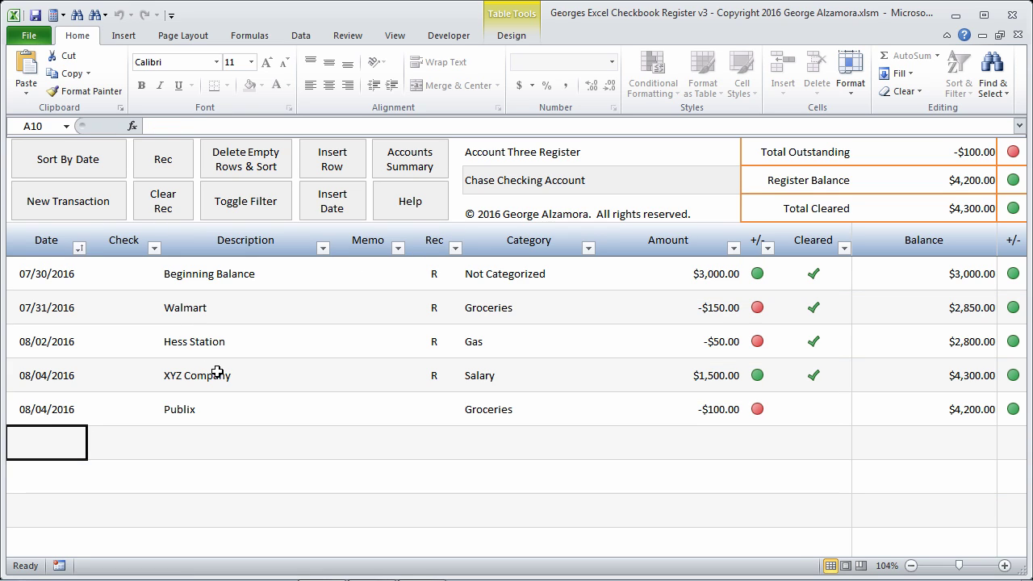